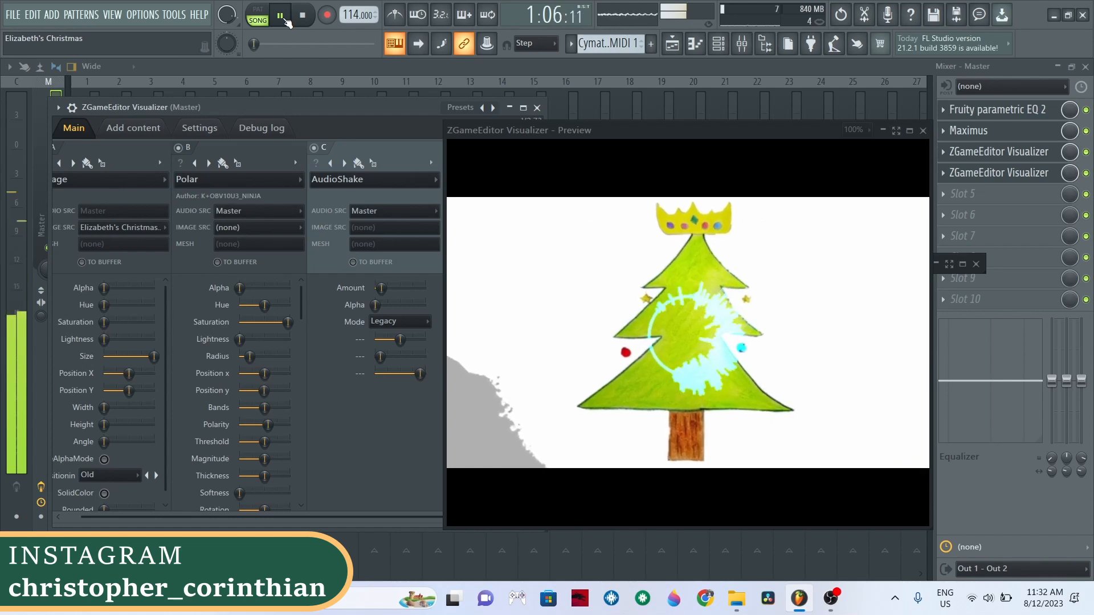
# Set the AudioShake layer's mode to Normal and play the song to preview the shake
pyautogui.click(303, 16)
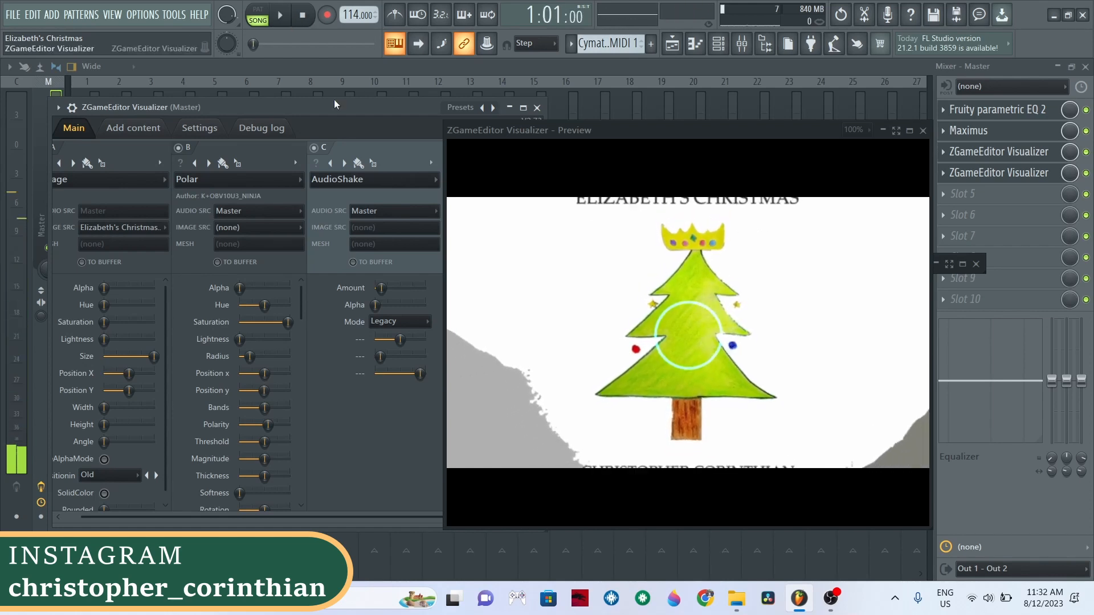
pyautogui.click(408, 323)
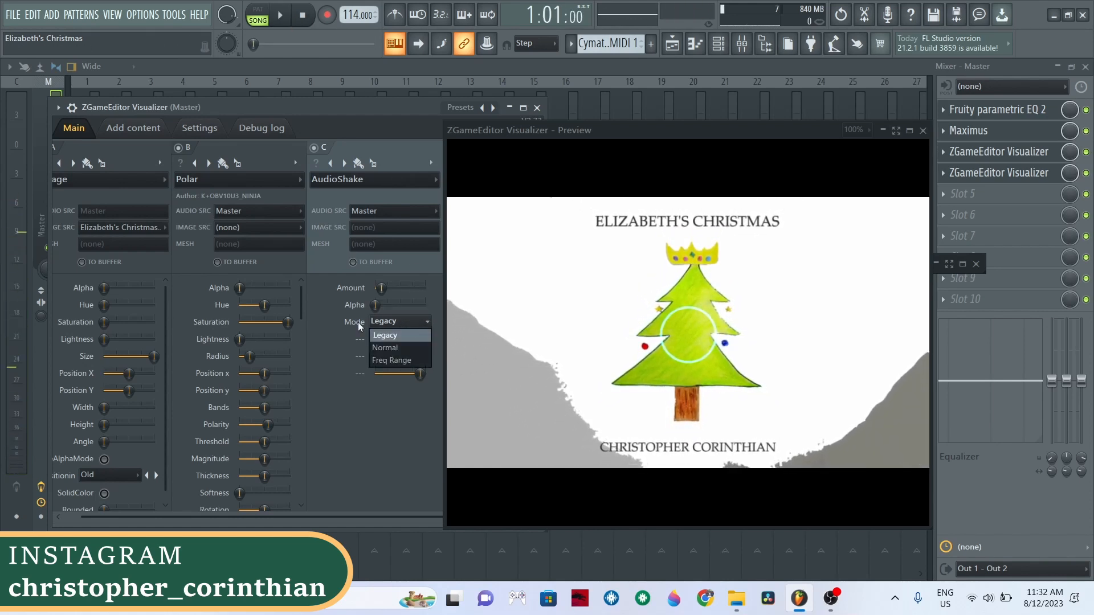
pyautogui.click(392, 348)
pyautogui.press('space')
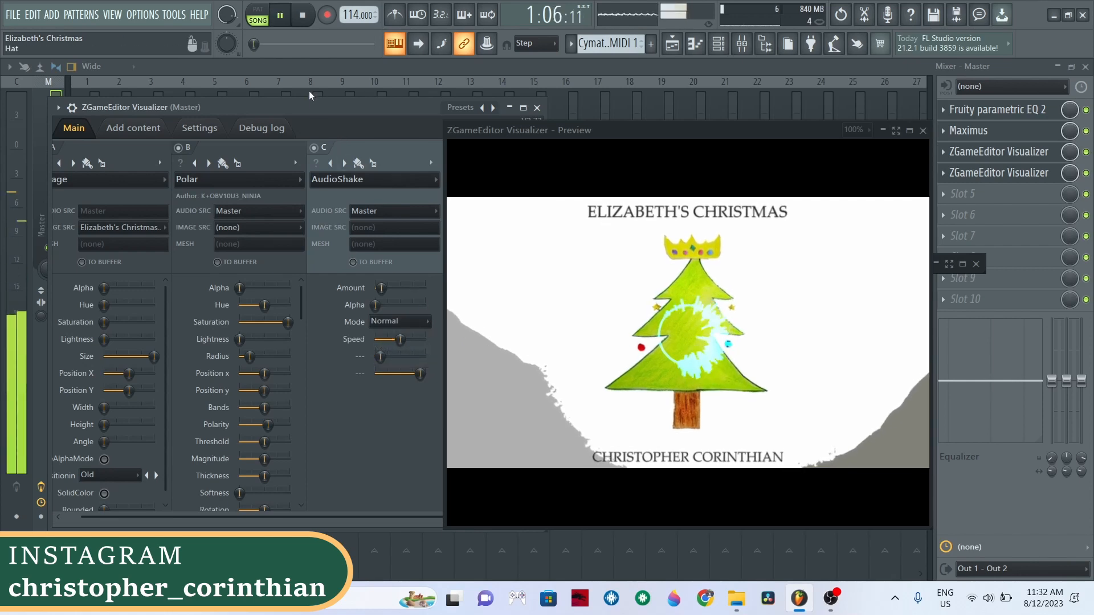
pyautogui.press('space')
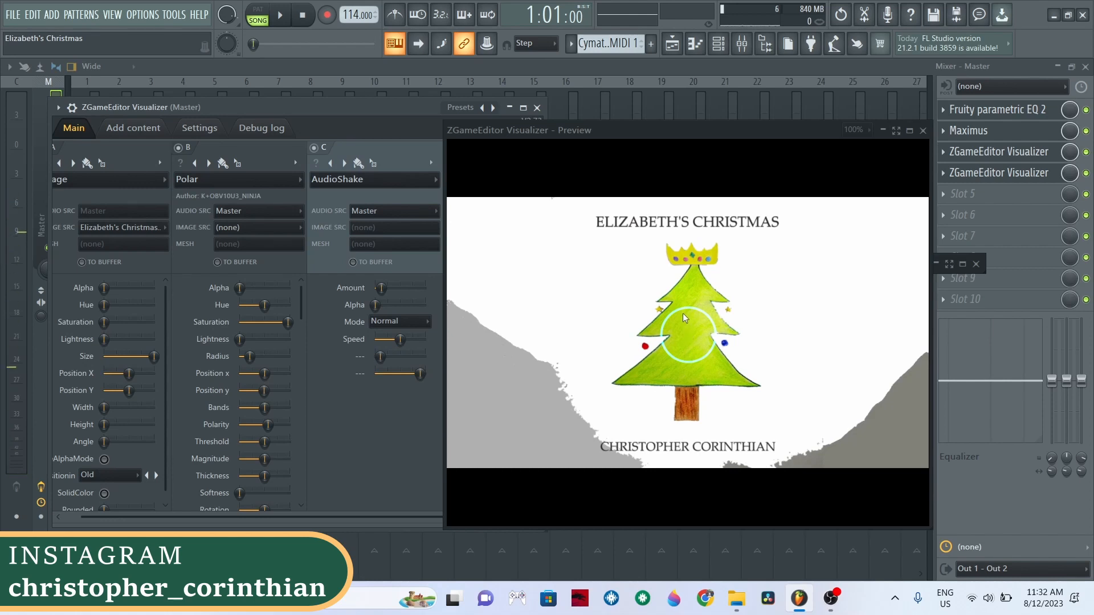
pyautogui.press('space')
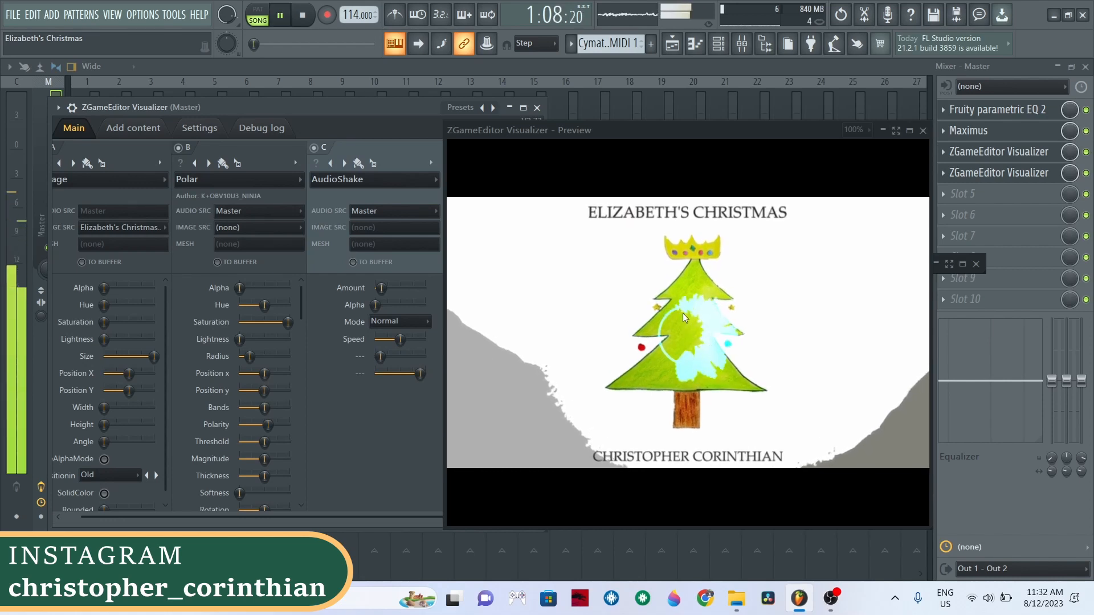
pyautogui.press('space')
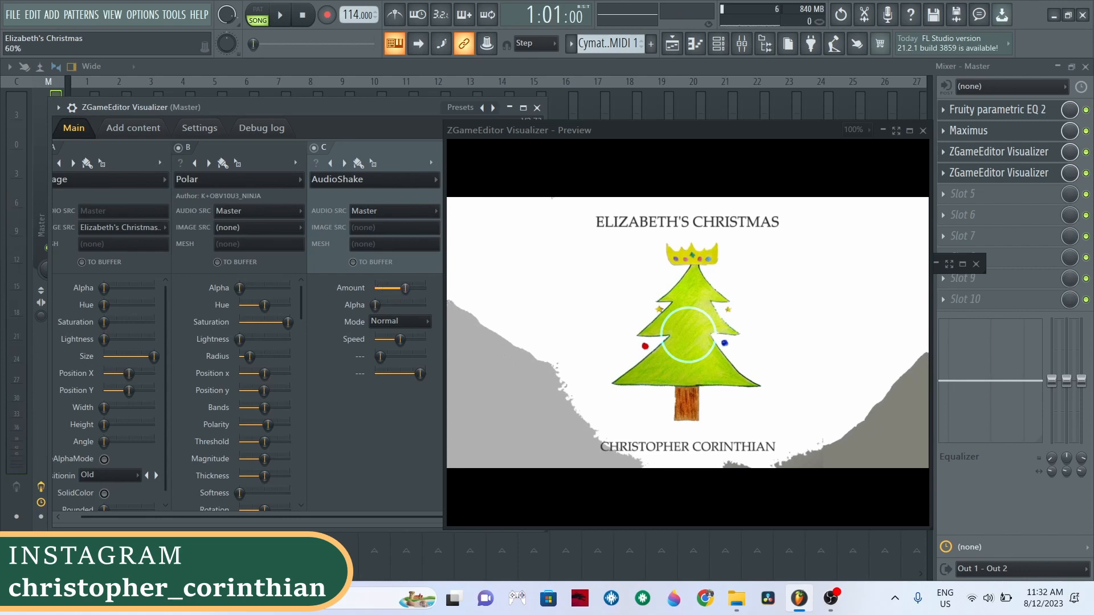
# Lower the AudioShake amount to a small value while the song plays, and stop playback
pyautogui.press('space')
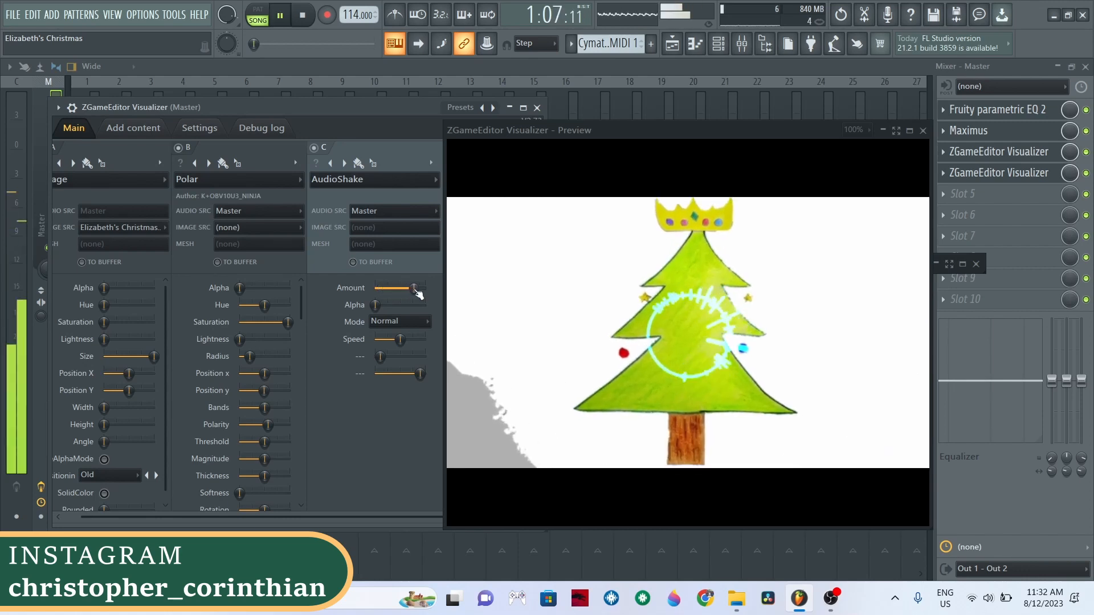
pyautogui.moveTo(416, 289); pyautogui.dragTo(383, 289)
pyautogui.press('space')
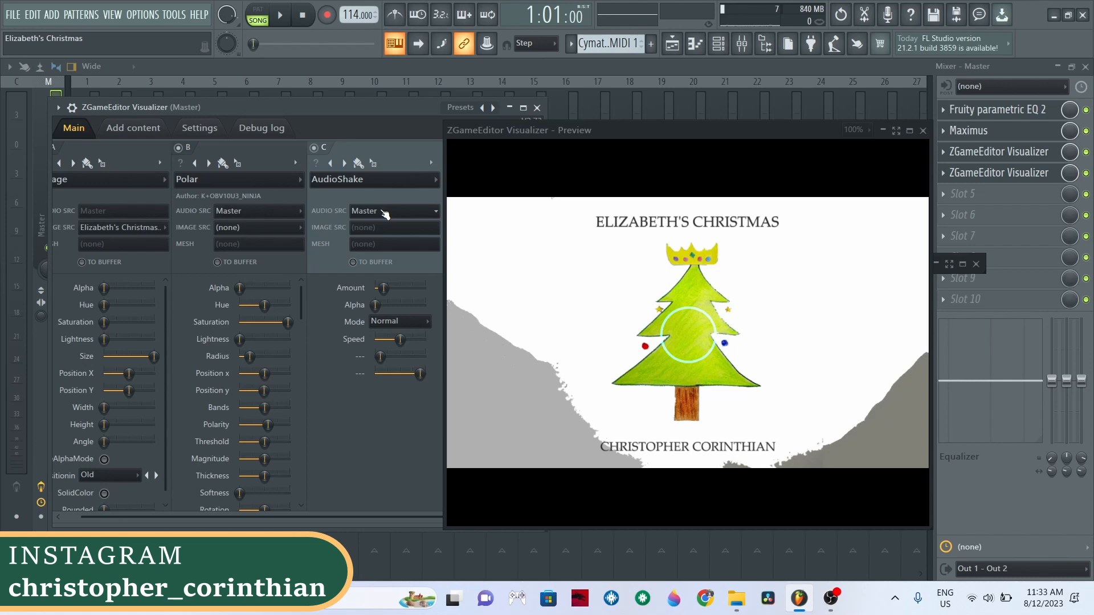
# Set the AudioShake layer's audio source to the Snare mixer track and start playback
pyautogui.click(385, 214)
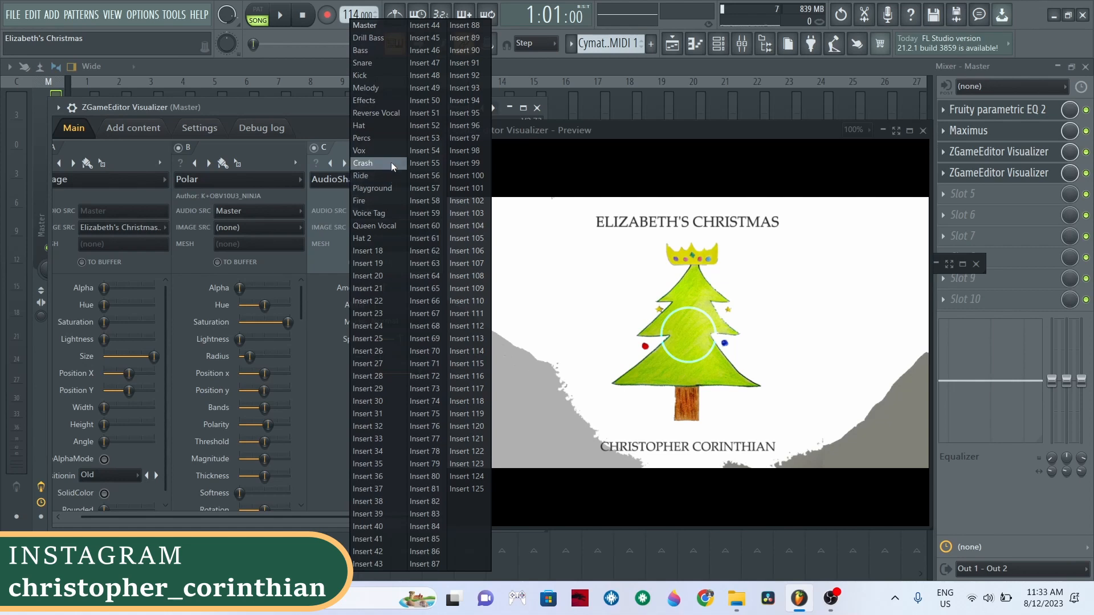
pyautogui.click(374, 63)
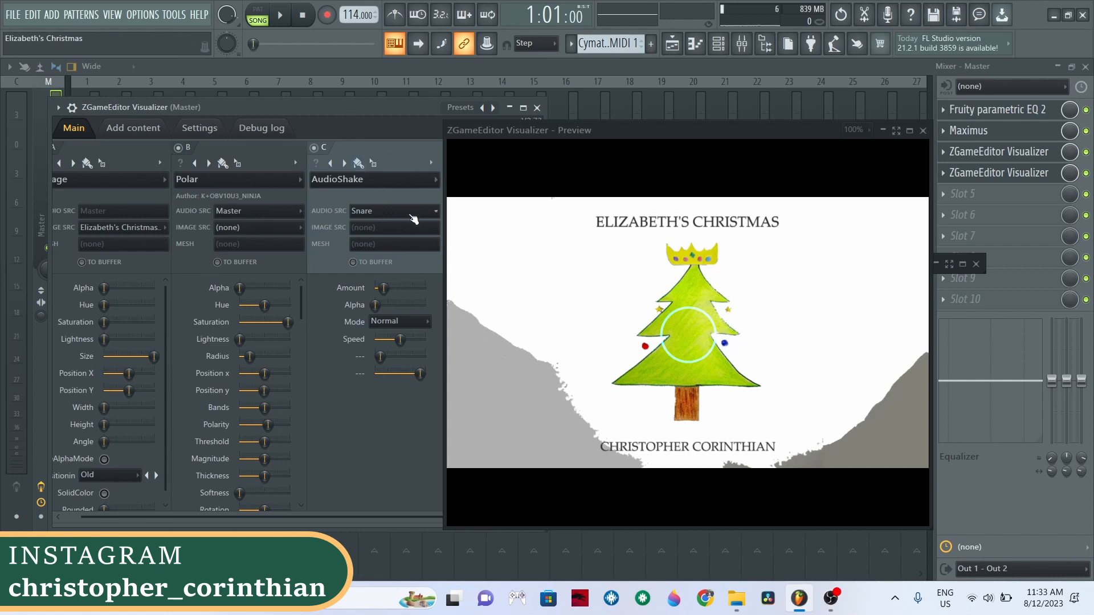
pyautogui.press('space')
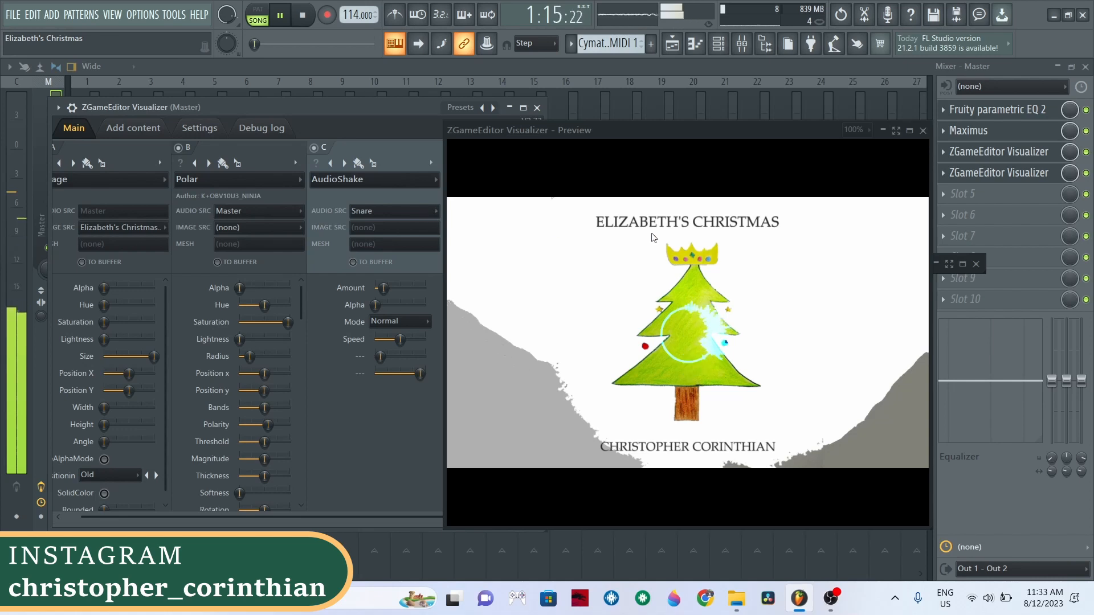
# Play the song from bar 9 and check the snare-driven shake in the visualizer preview
pyautogui.click(673, 48)
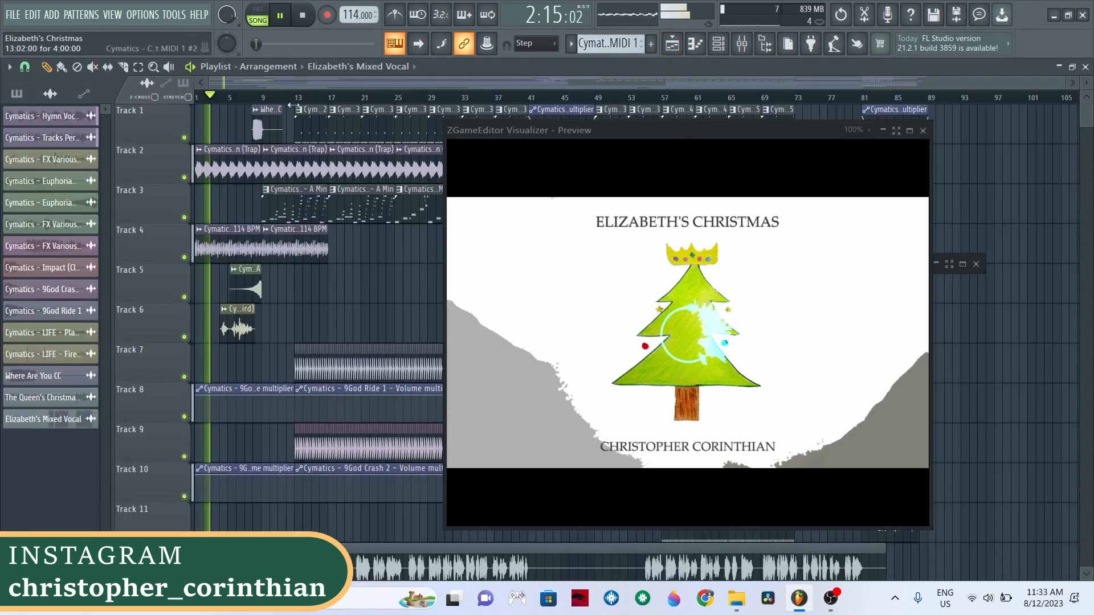
pyautogui.click(262, 97)
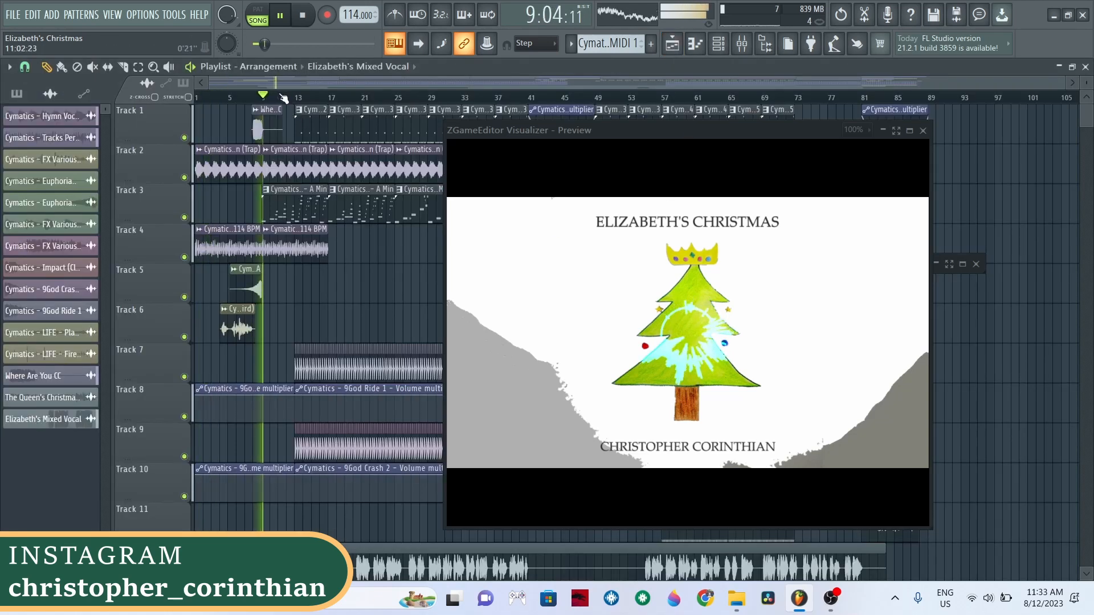
pyautogui.click(745, 49)
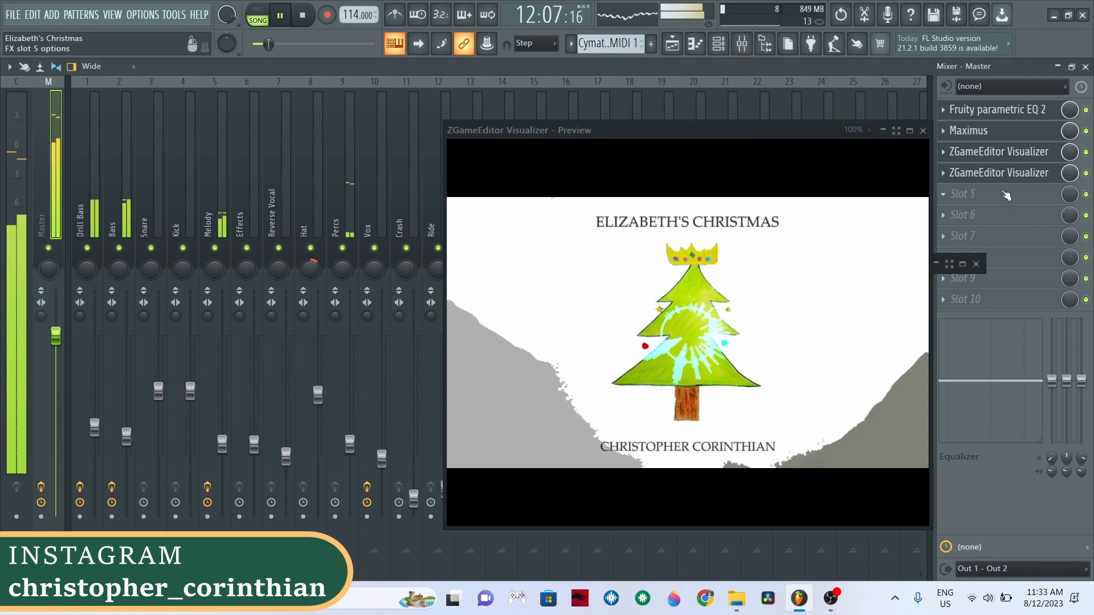
pyautogui.click(1008, 174)
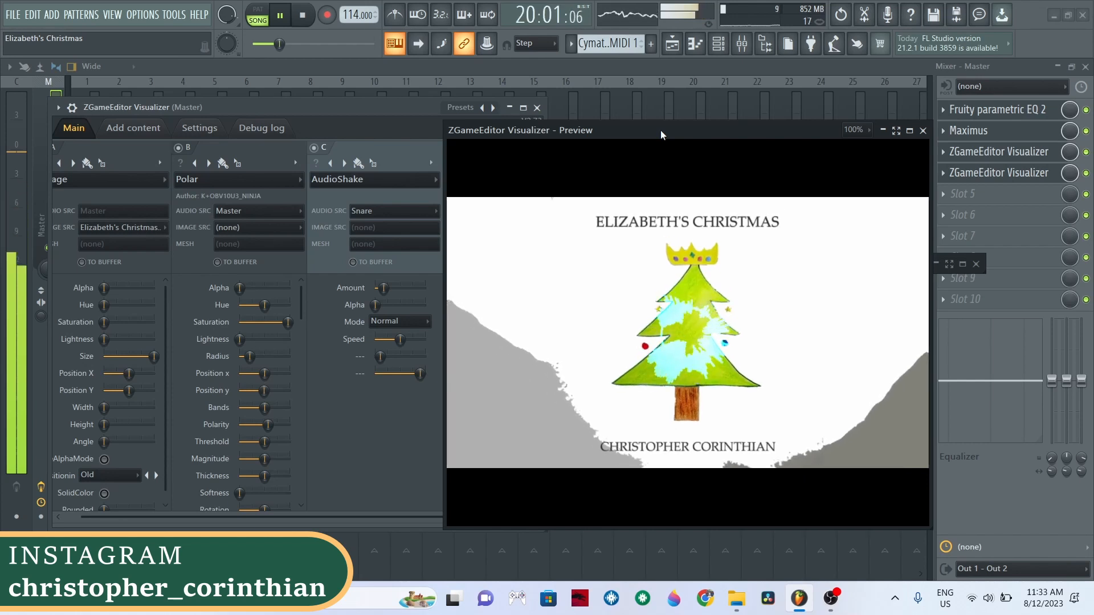
pyautogui.press('space')
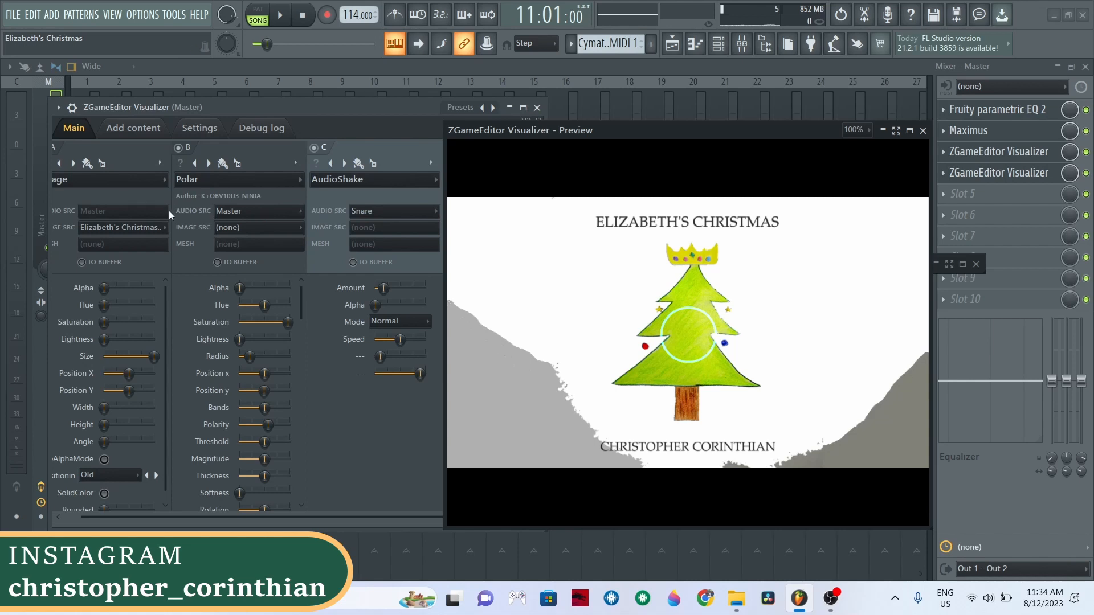
# Review the mixer tracks available as the Polar layer's audio source without changing it, and return to the playlist
pyautogui.moveTo(308, 107); pyautogui.dragTo(358, 115)
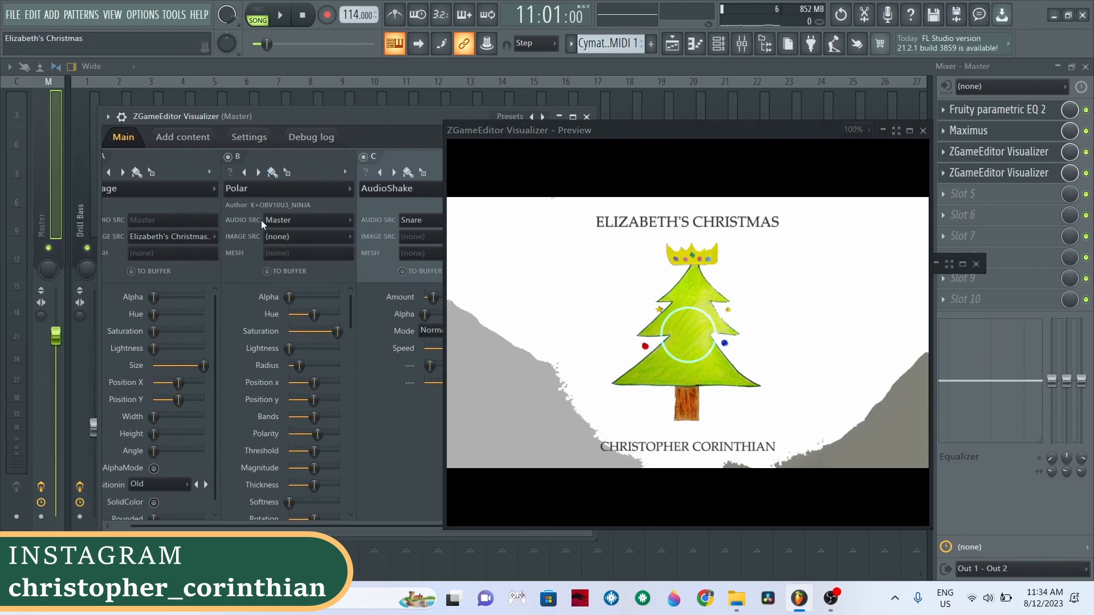
pyautogui.click(289, 222)
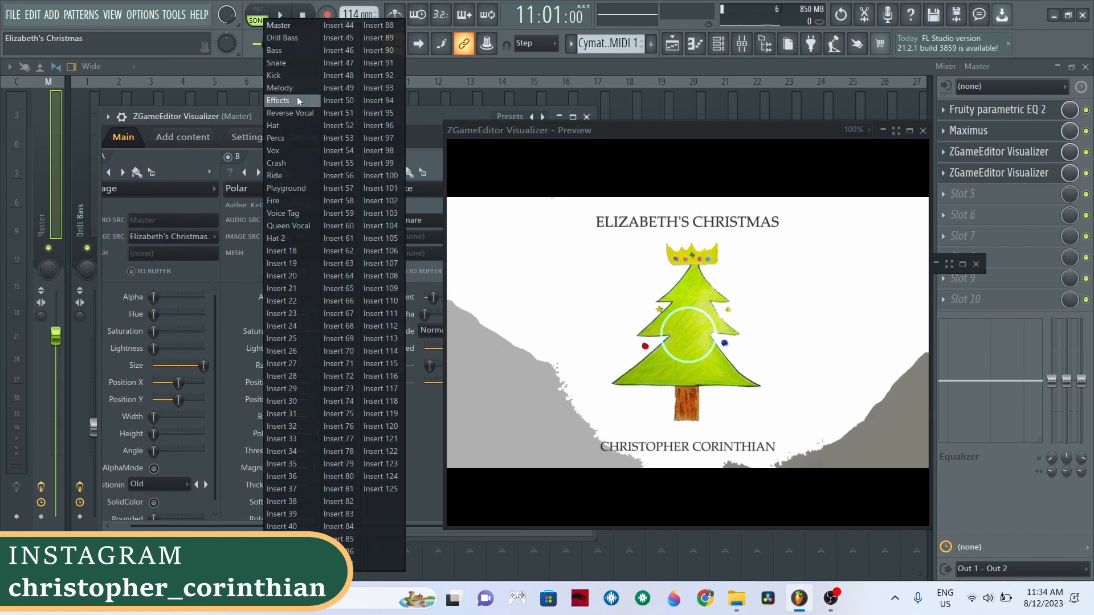
pyautogui.click(240, 111)
pyautogui.press('F5')
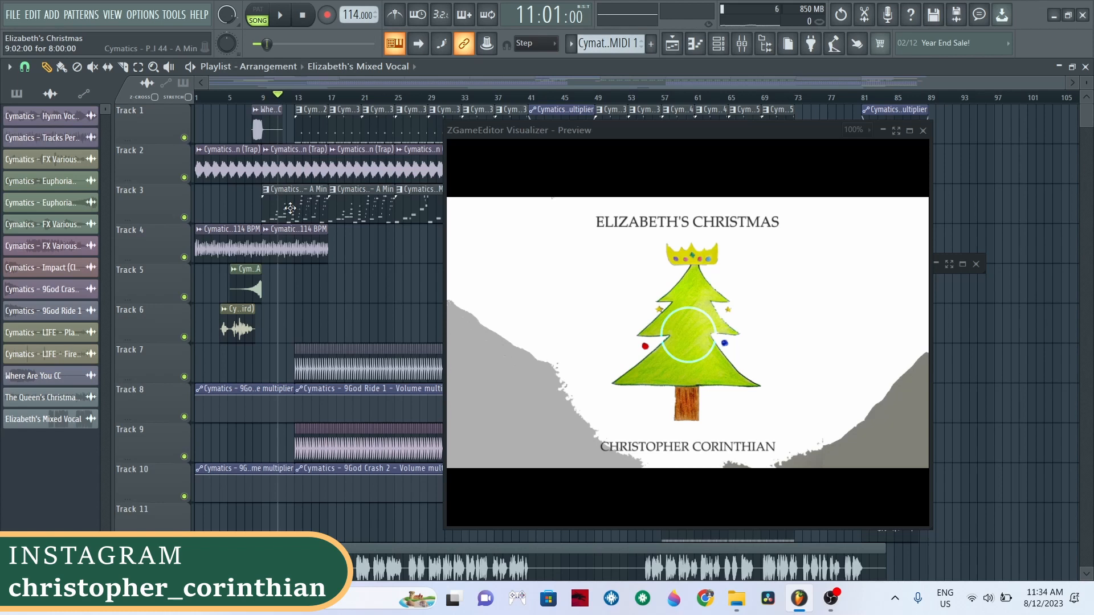
# Place the Pac-Man song audio file from the Pac-Man folder at the start of Track 1 in the empty project's playlist
pyautogui.click(226, 229)
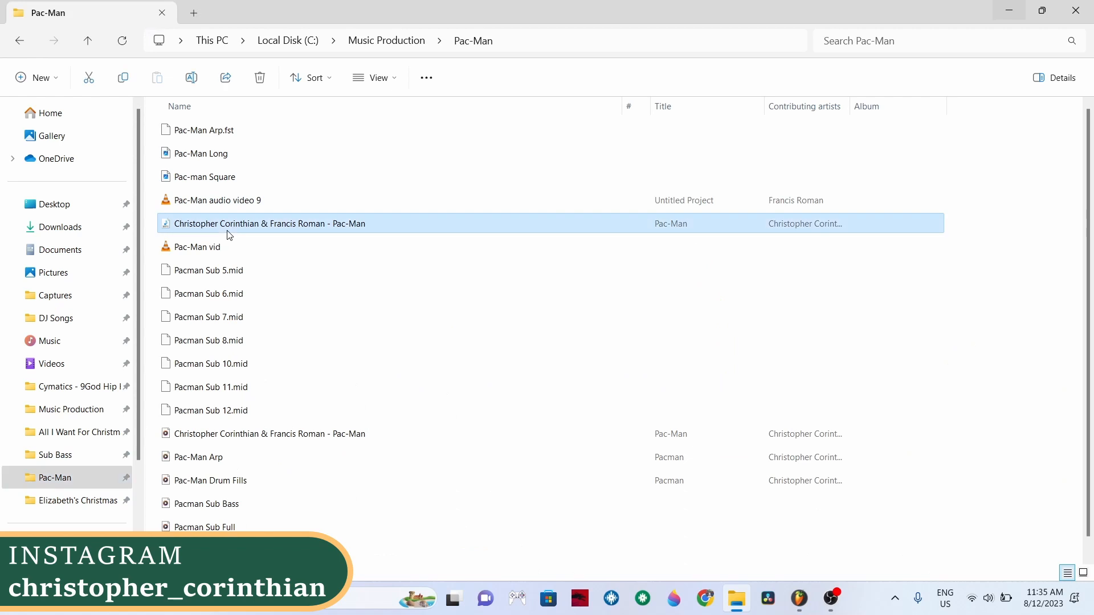
pyautogui.click(1042, 11)
pyautogui.moveTo(878, 229); pyautogui.dragTo(251, 133)
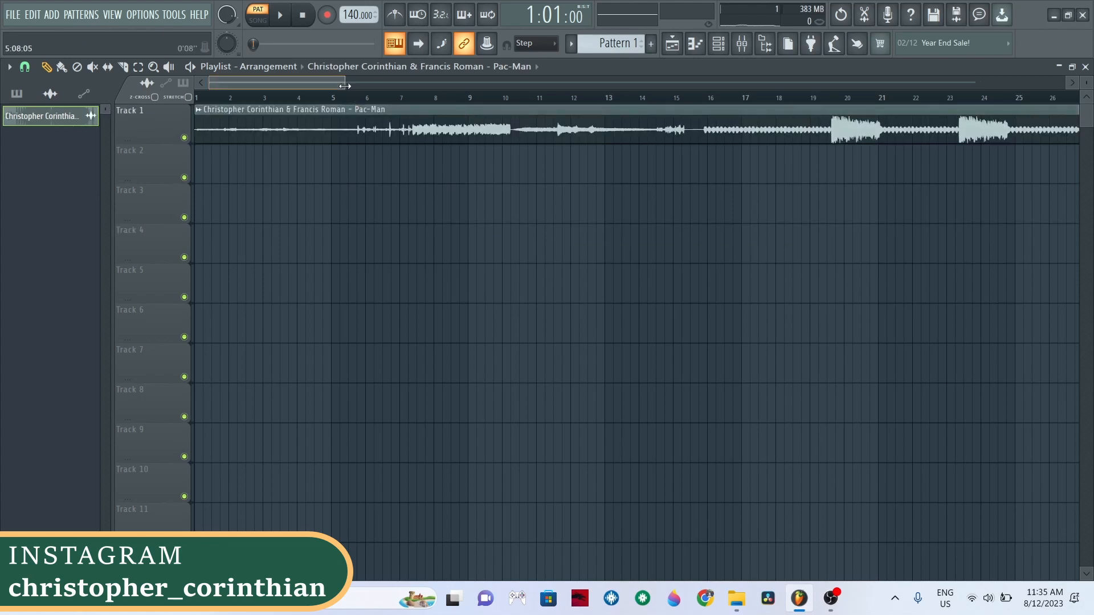
pyautogui.moveTo(345, 85); pyautogui.dragTo(975, 85)
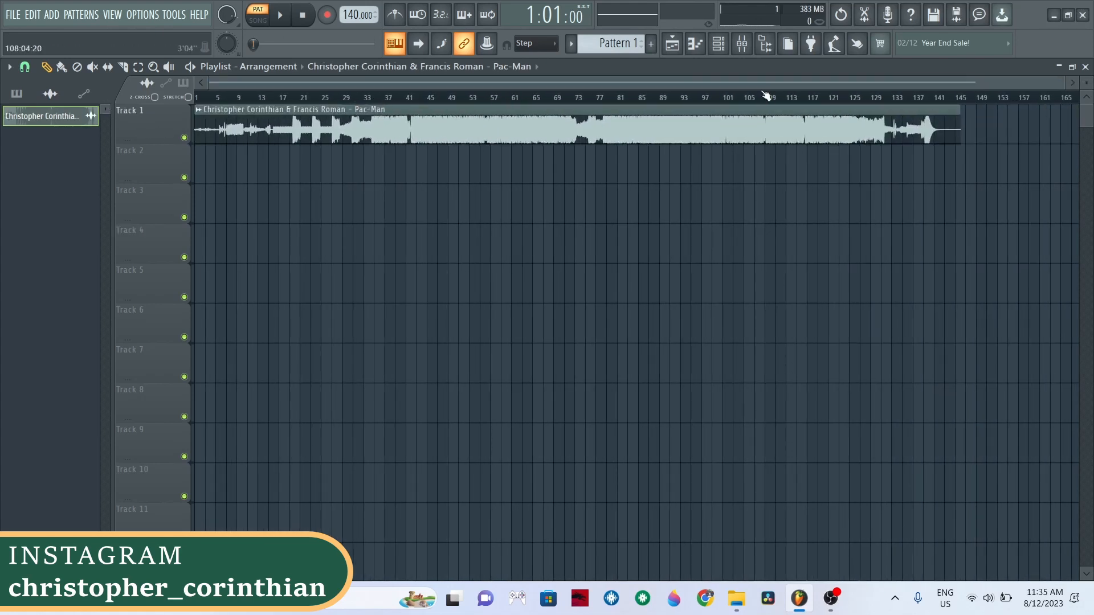
# Load ZGameEditor Visualizer into effect slot 1 of the Master mixer track
pyautogui.click(742, 44)
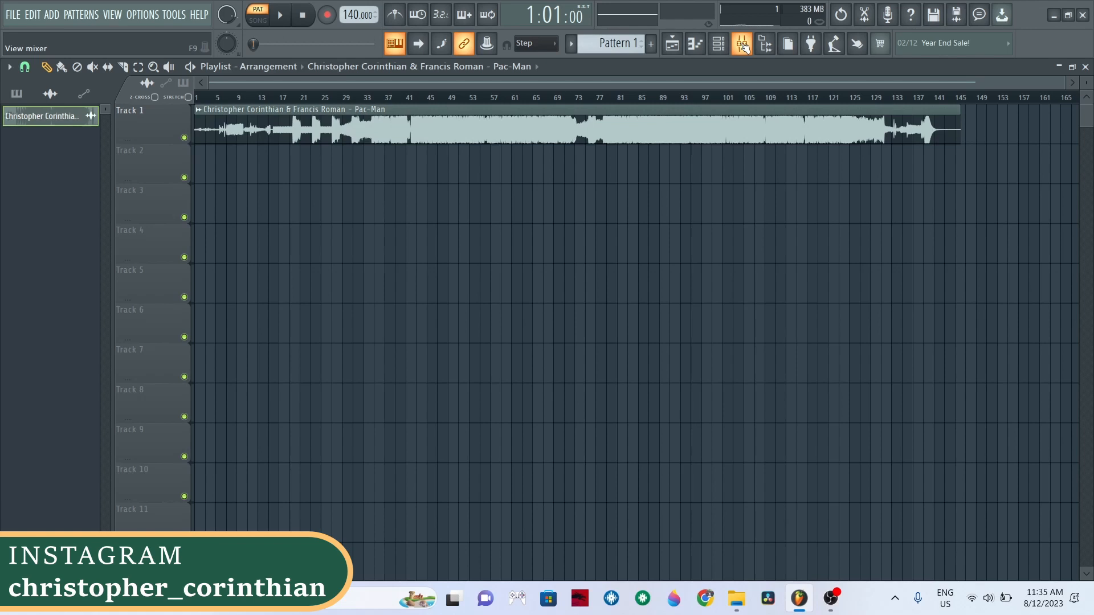
pyautogui.click(743, 46)
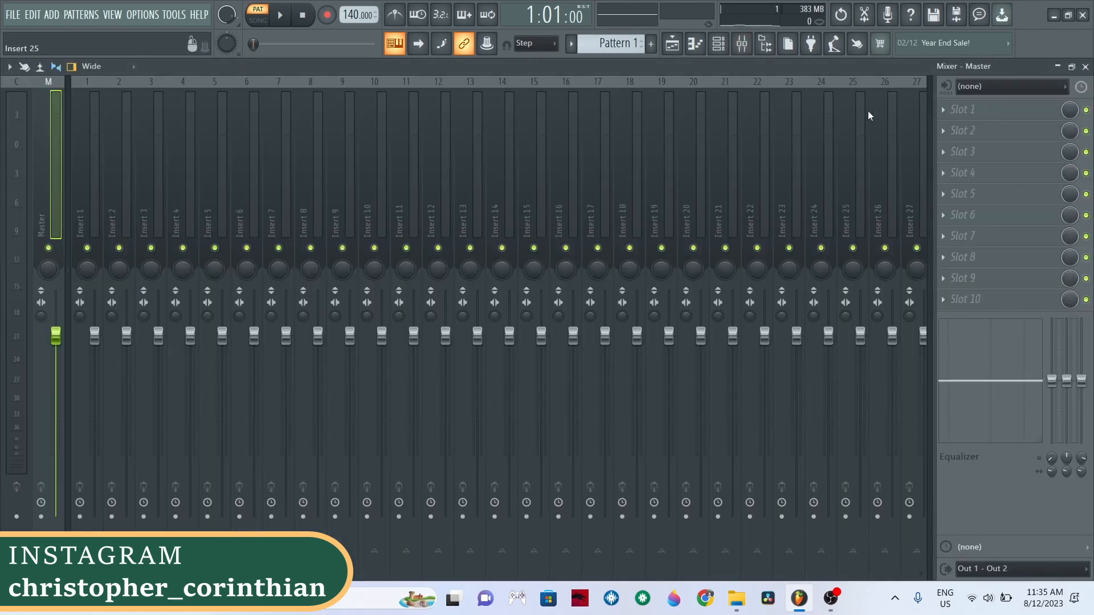
pyautogui.click(972, 114)
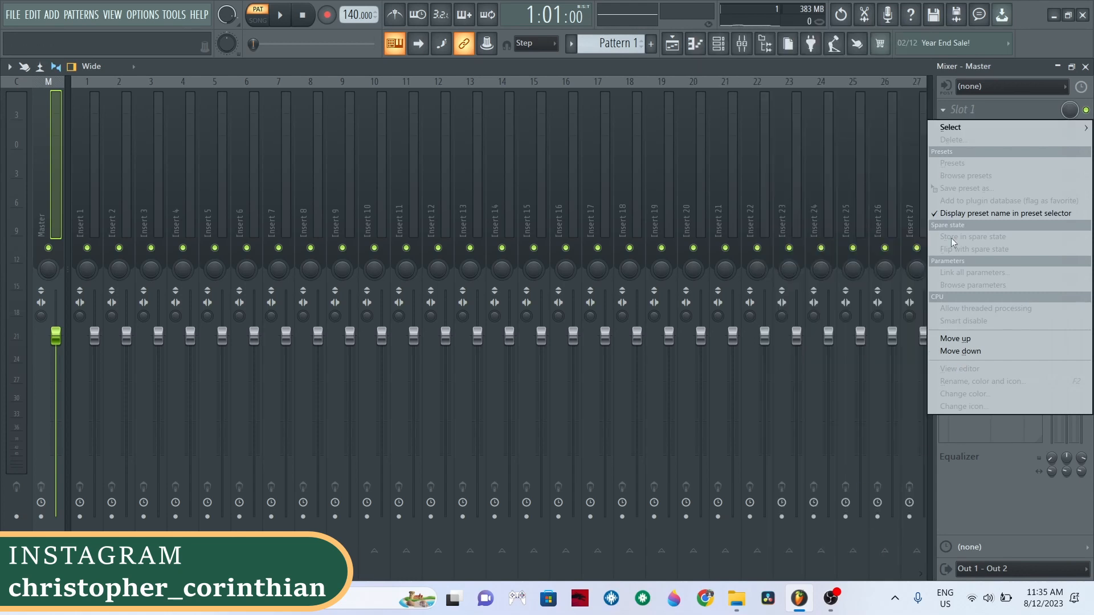
pyautogui.moveTo(957, 127)
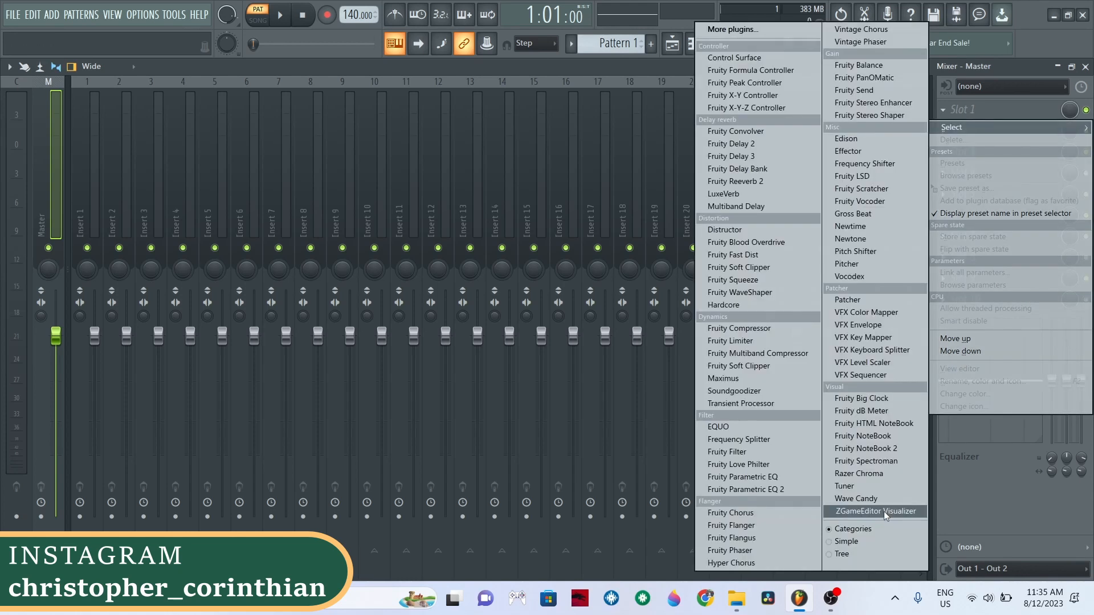
pyautogui.click(883, 511)
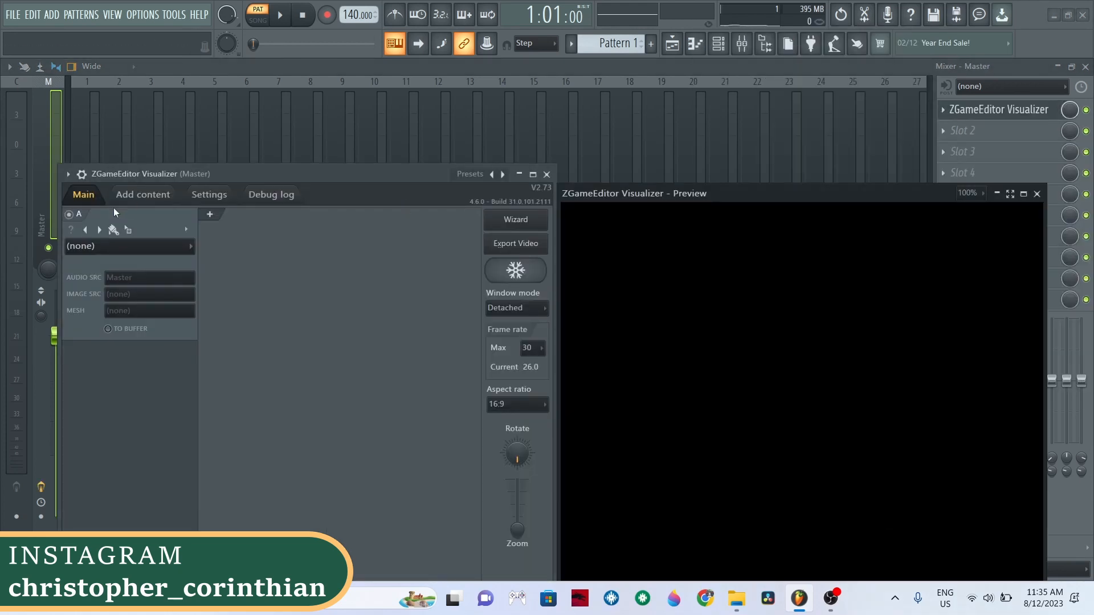
# Assign the Image effect from the Image effects category to visualizer layer A
pyautogui.click(98, 246)
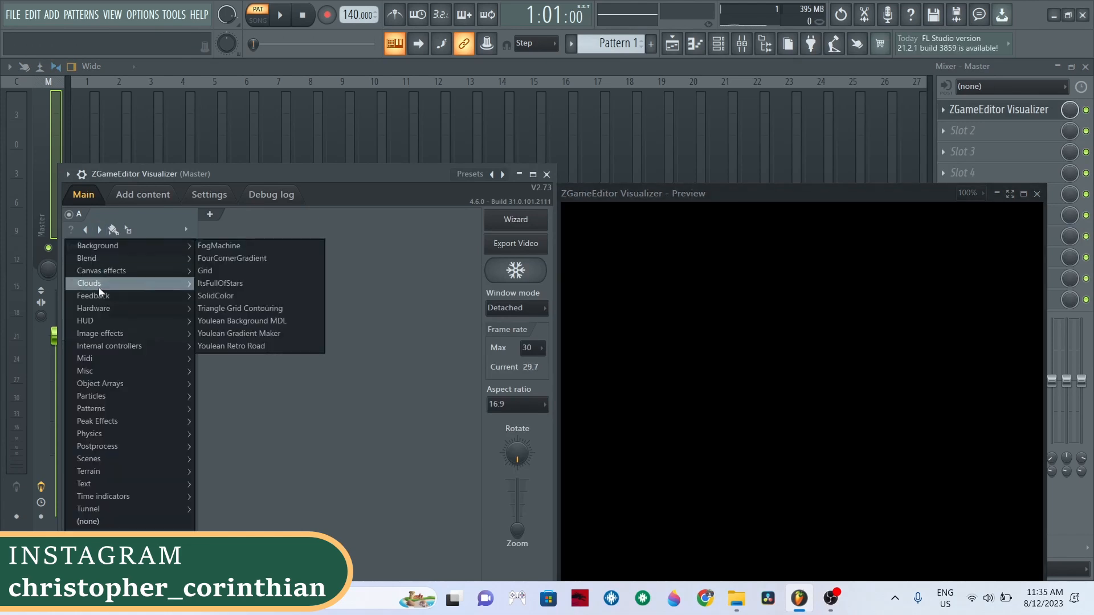
pyautogui.moveTo(123, 426)
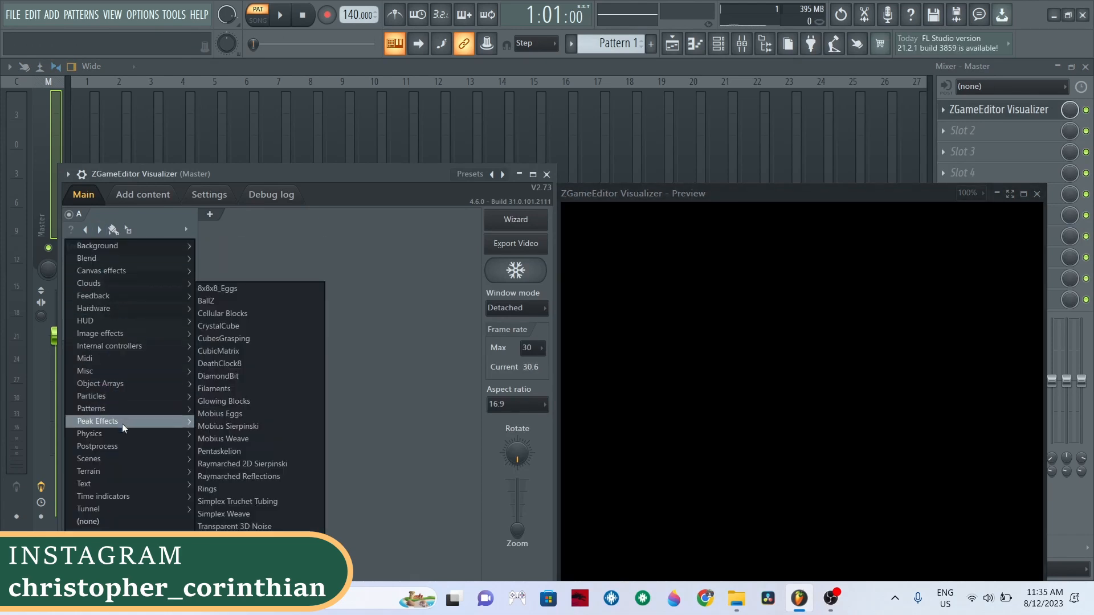
pyautogui.moveTo(114, 334)
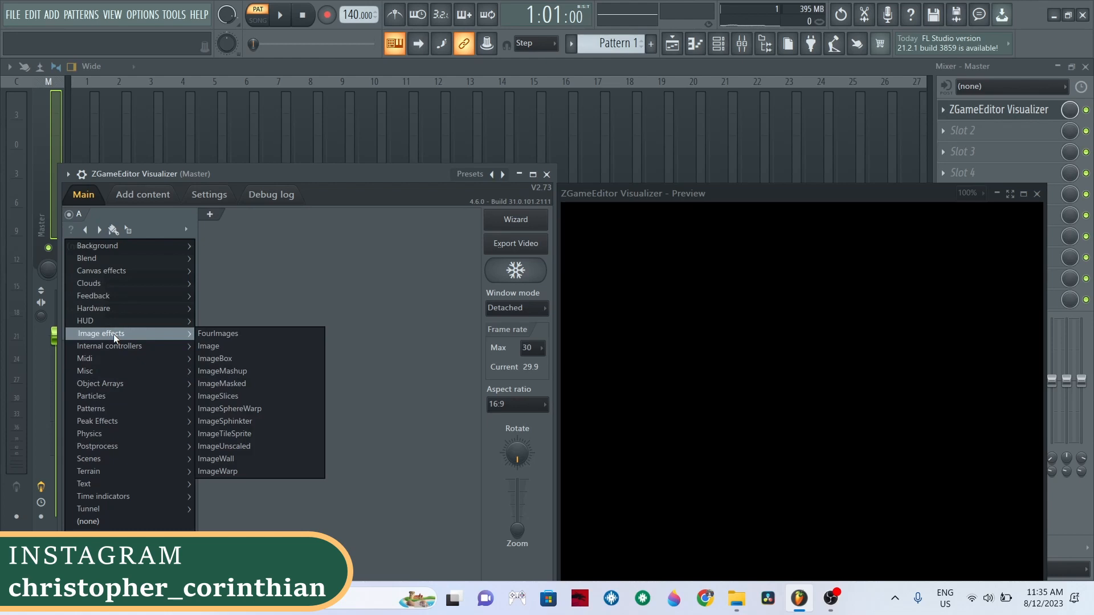
pyautogui.click(204, 346)
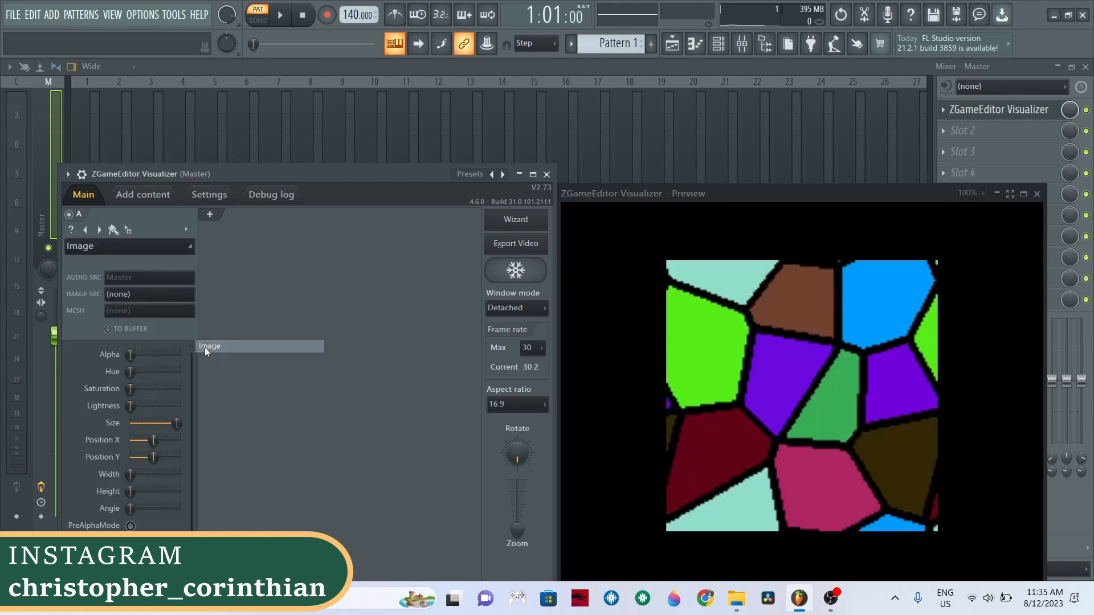
# Add the picture Pac-man Square.jpg from the Music Production\Pac-Man folder to the visualizer's image content
pyautogui.click(138, 197)
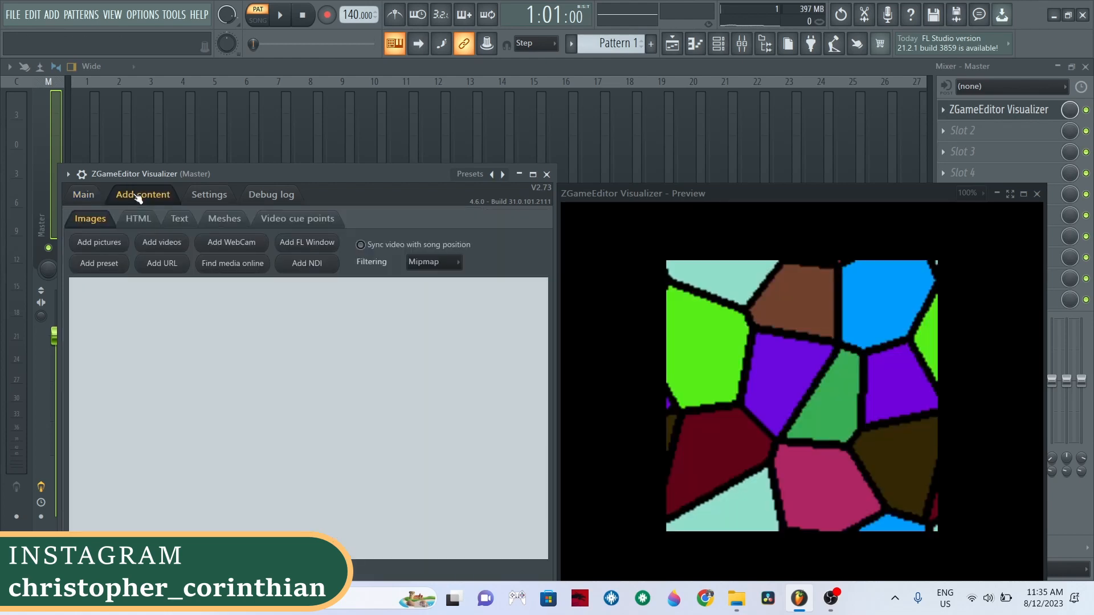
pyautogui.click(98, 245)
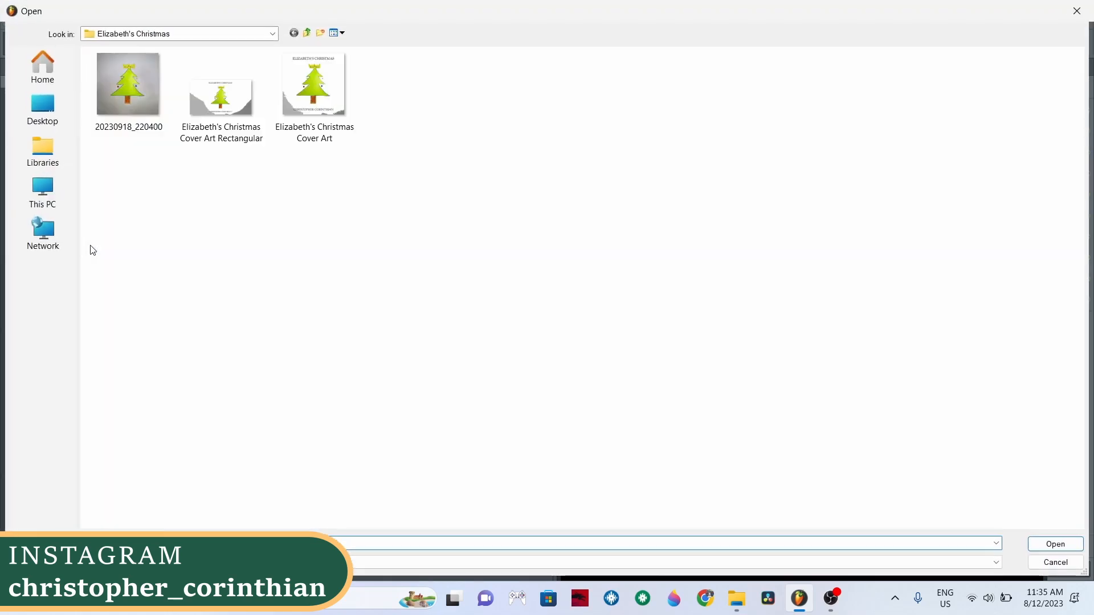
pyautogui.click(273, 34)
pyautogui.click(151, 207)
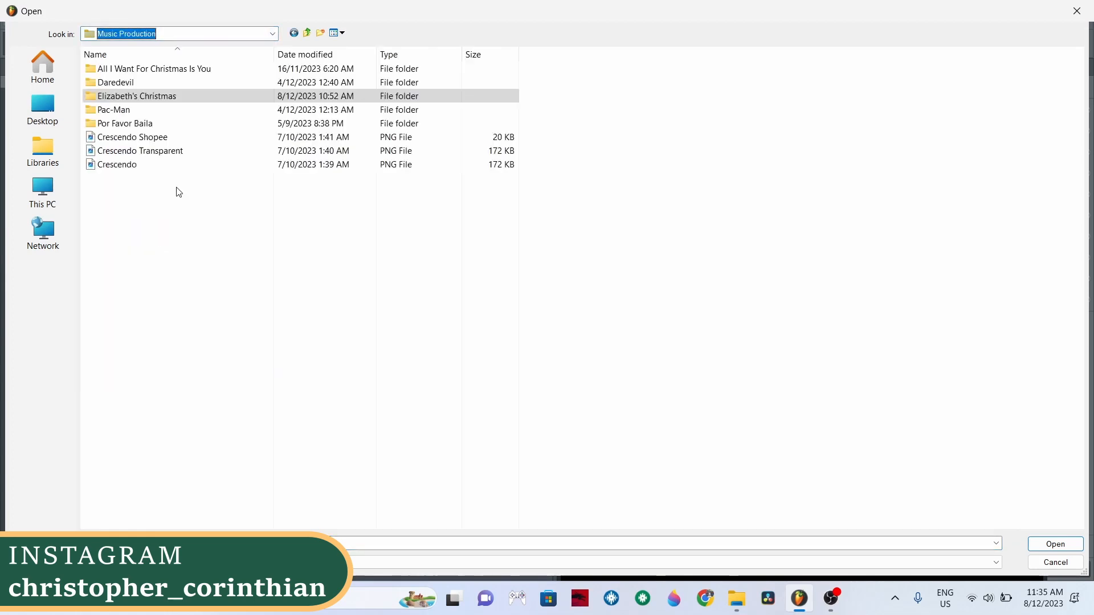
pyautogui.doubleClick(117, 110)
pyautogui.doubleClick(222, 91)
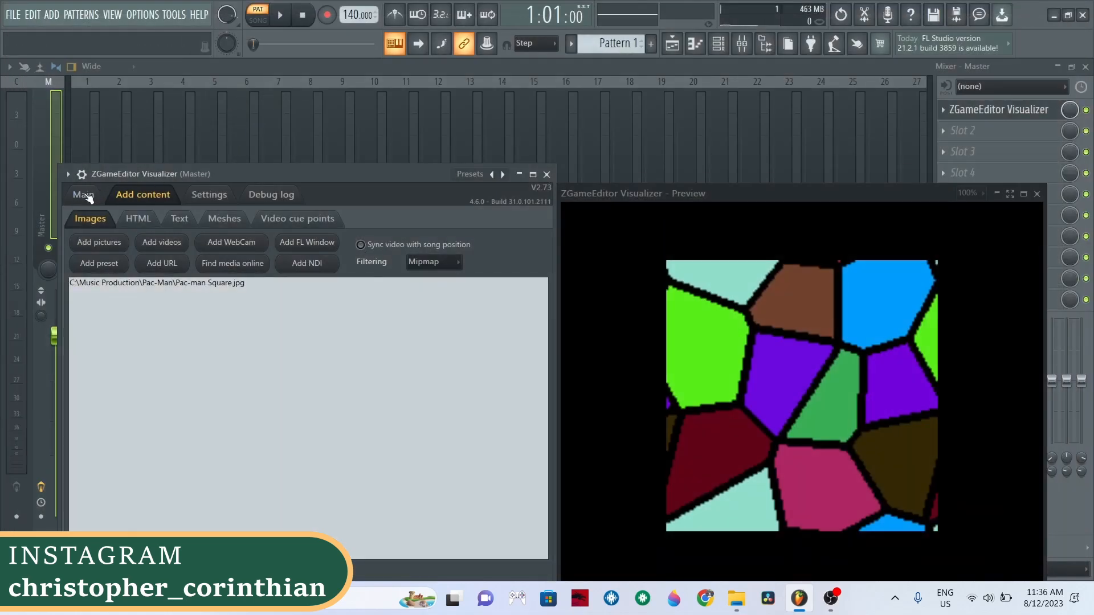
# Set layer A's image source to Pac-man Square.jpg and move the visualizer preview higher on the screen
pyautogui.click(86, 194)
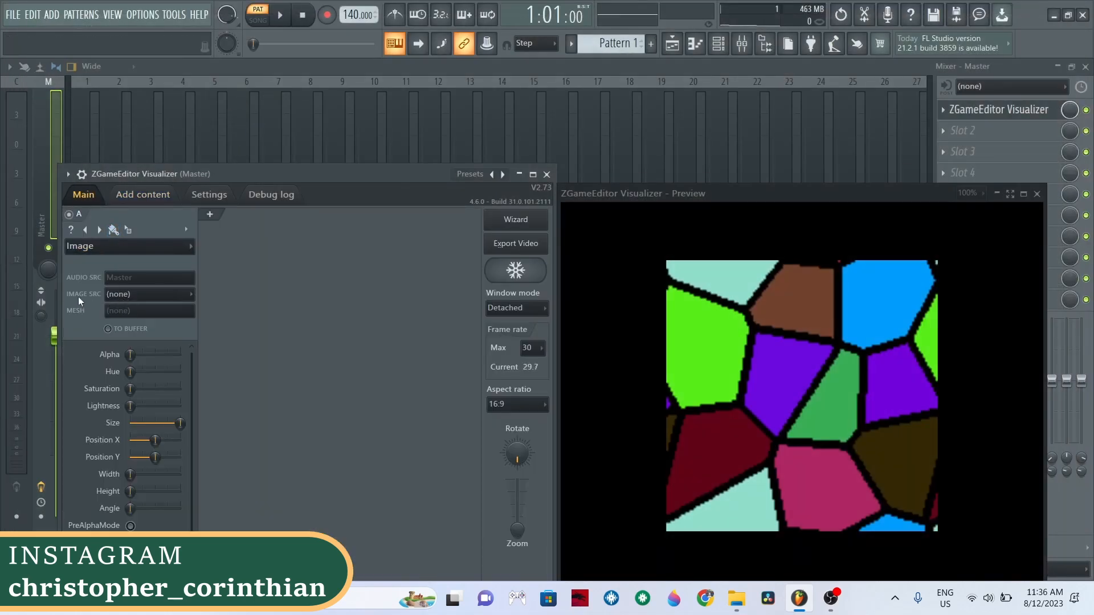
pyautogui.click(137, 295)
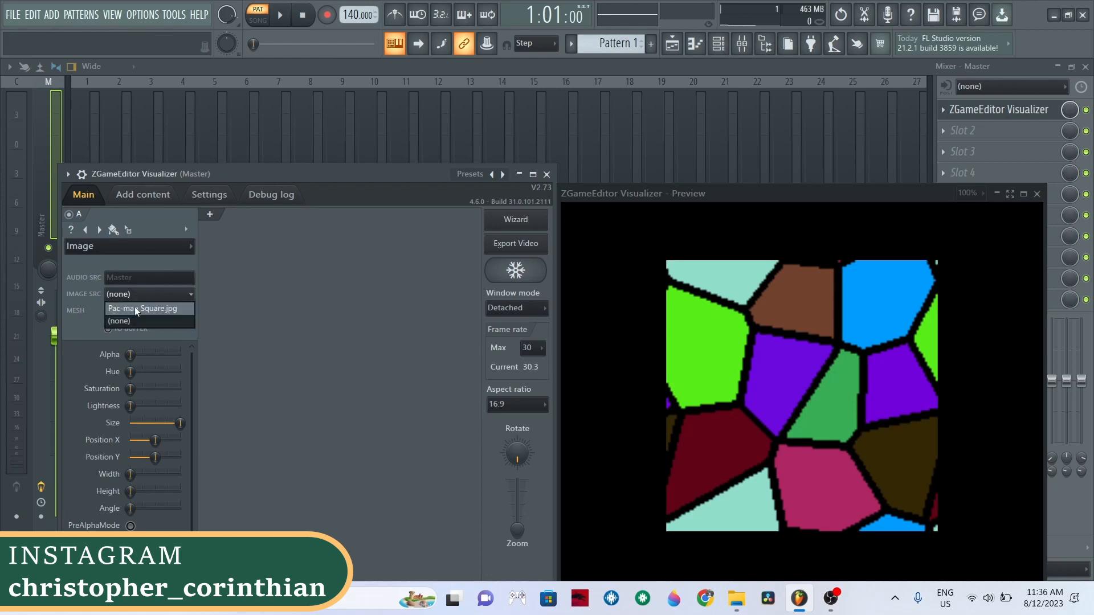
pyautogui.click(166, 310)
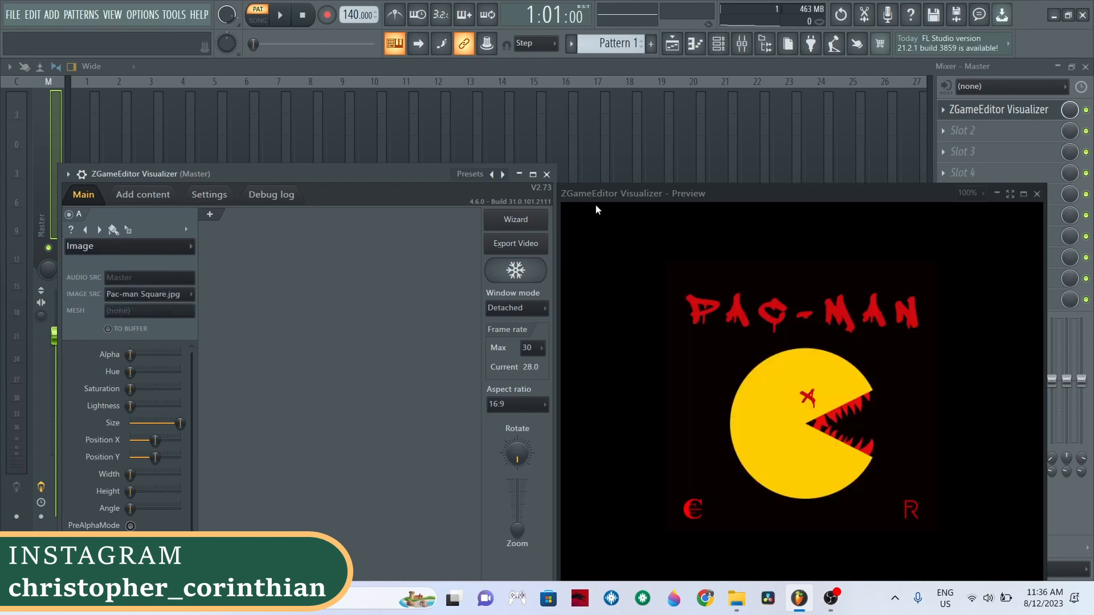
pyautogui.moveTo(684, 190); pyautogui.dragTo(677, 113)
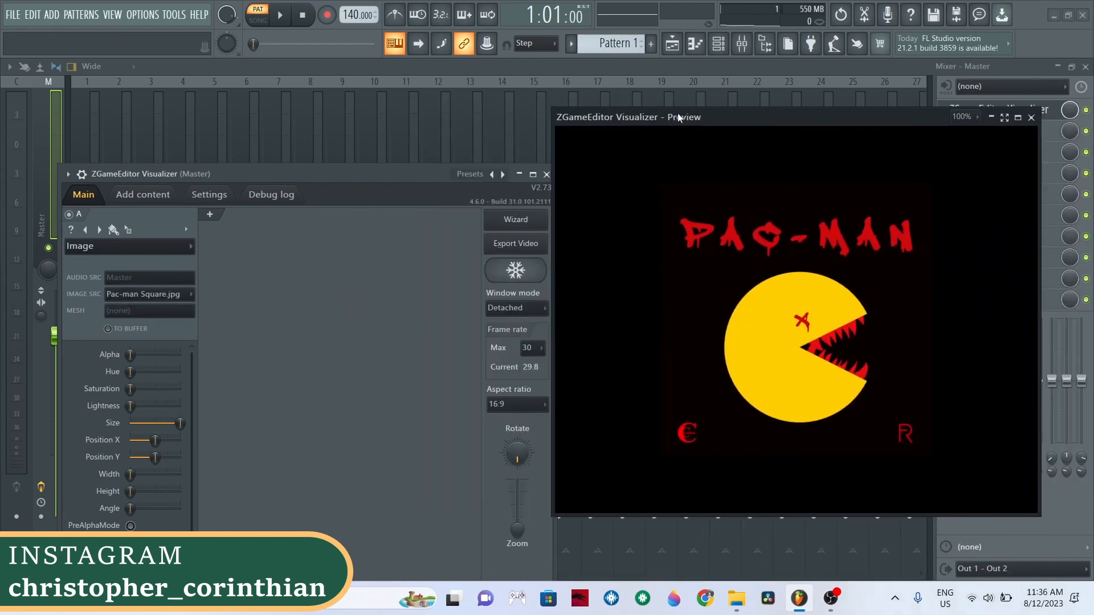
# Add visualizer layer B with the AudioShake effect from the Postprocess category and set its mode to Normal
pyautogui.click(210, 215)
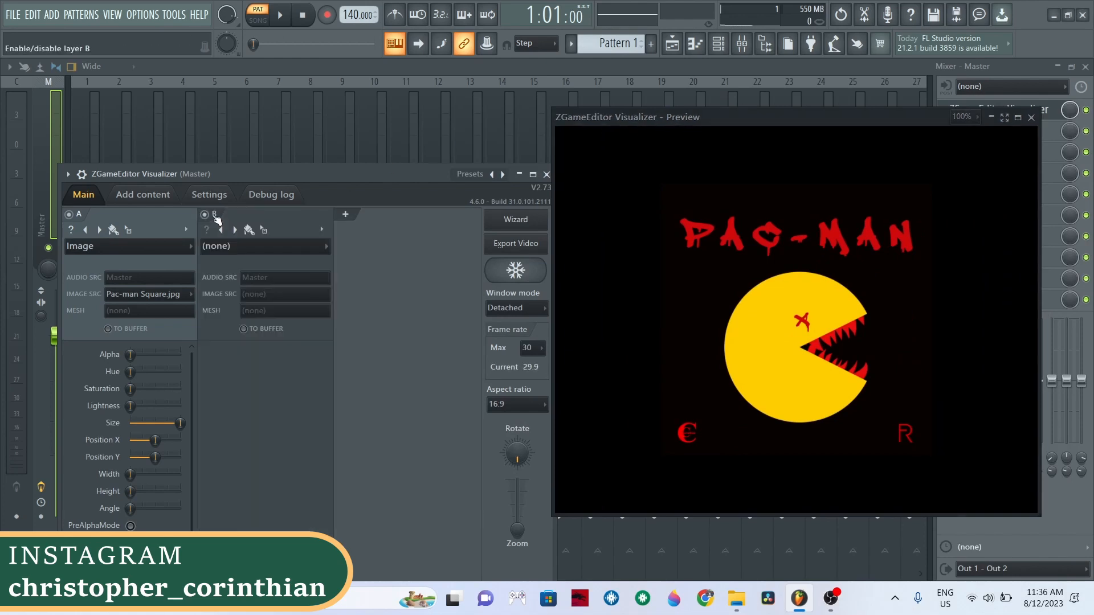
pyautogui.click(264, 246)
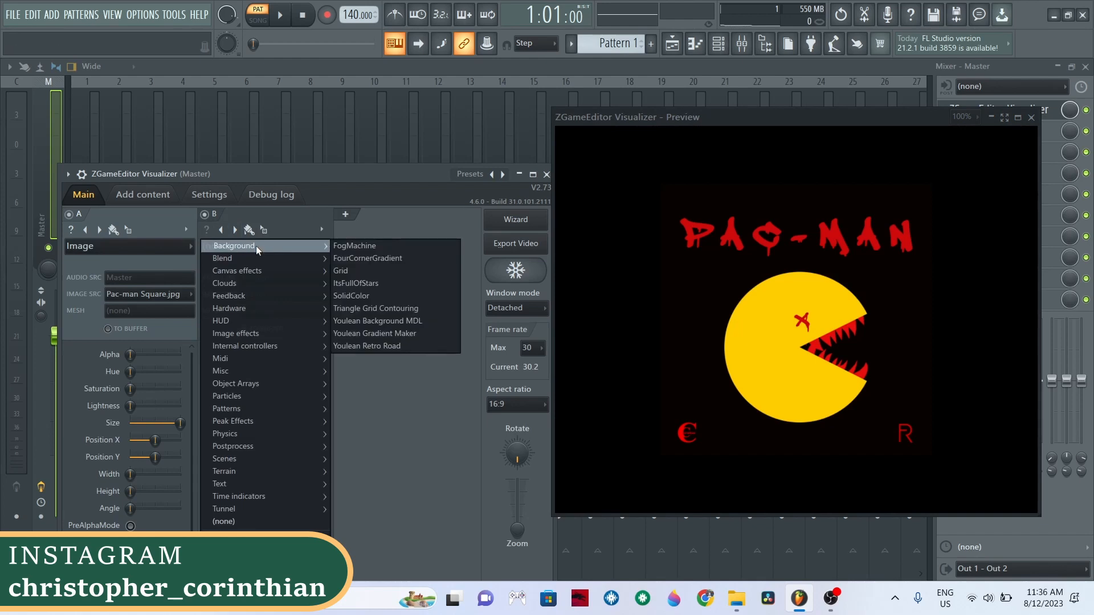
pyautogui.moveTo(268, 447)
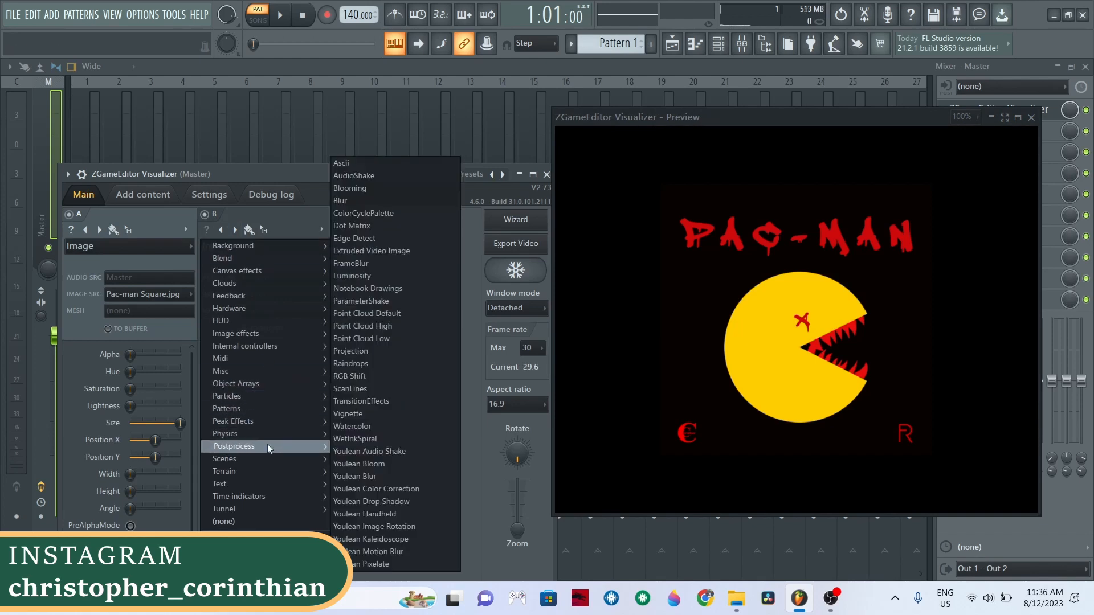
pyautogui.click(371, 176)
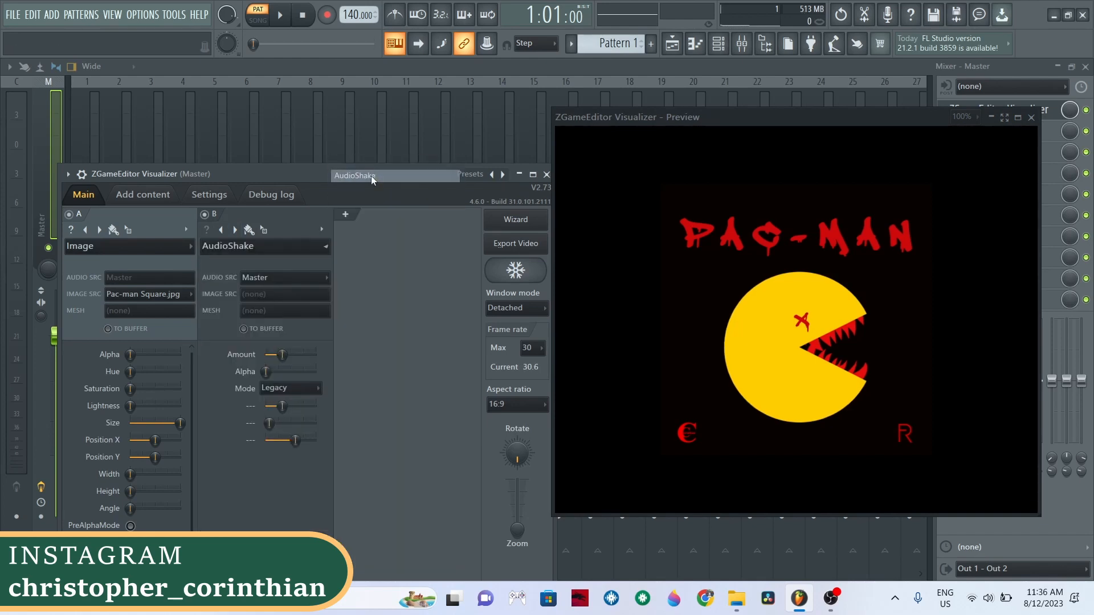
pyautogui.click(281, 389)
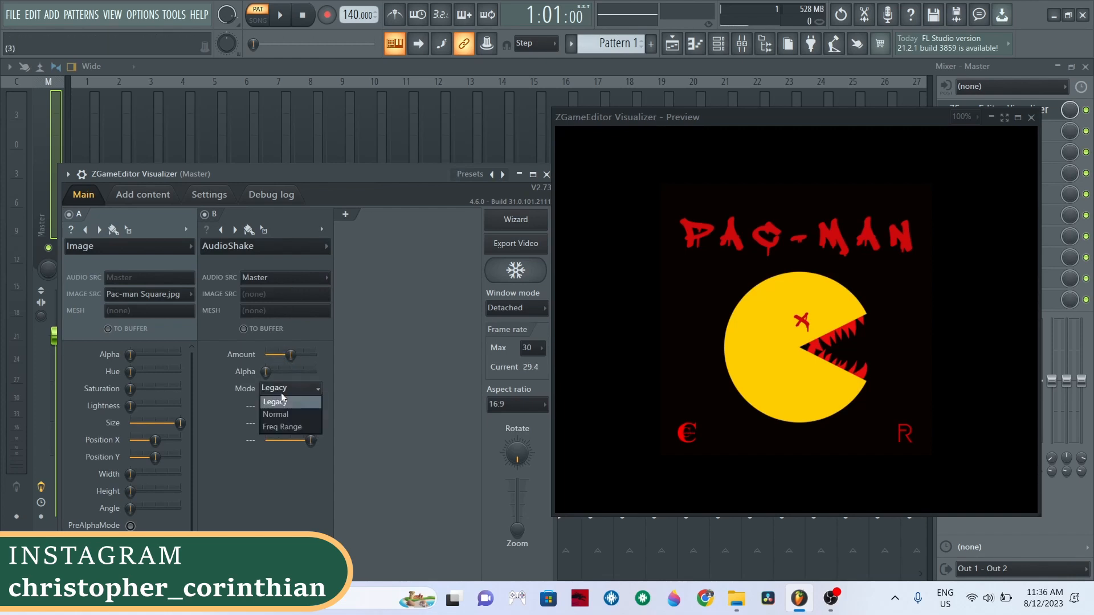
pyautogui.click(279, 415)
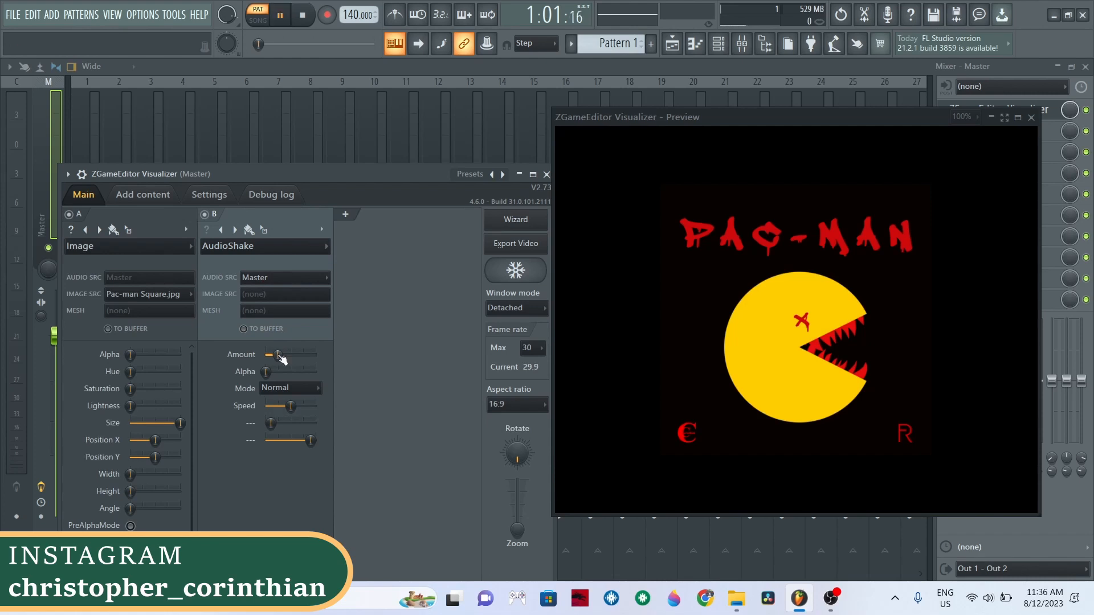
# Play the Pac-Man song from bar 17 in the playlist to check how the picture shakes in the preview
pyautogui.click(680, 43)
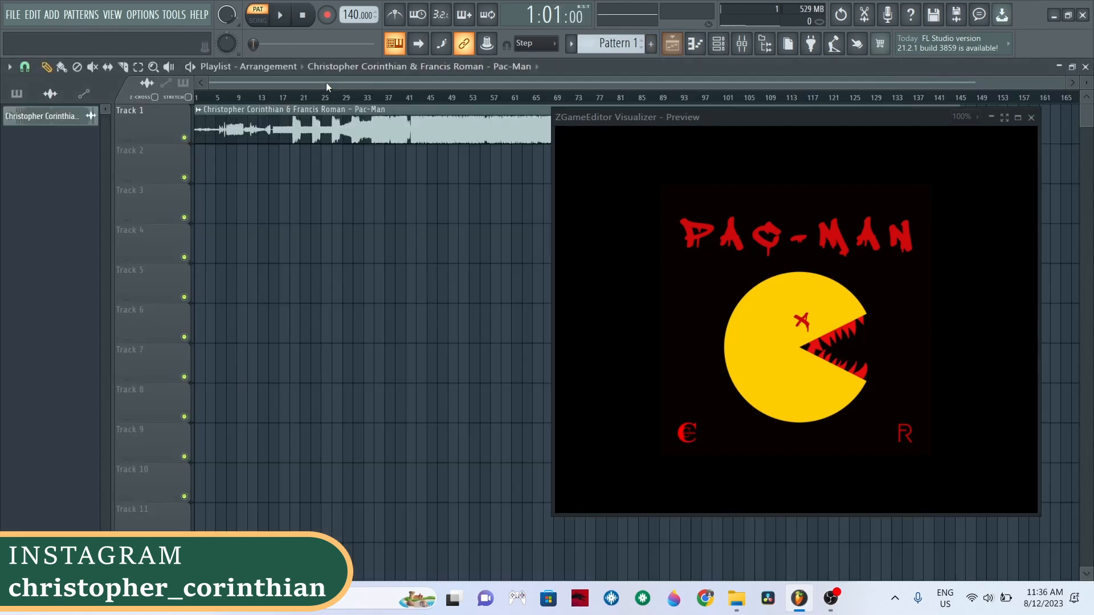
pyautogui.click(281, 98)
pyautogui.press('space')
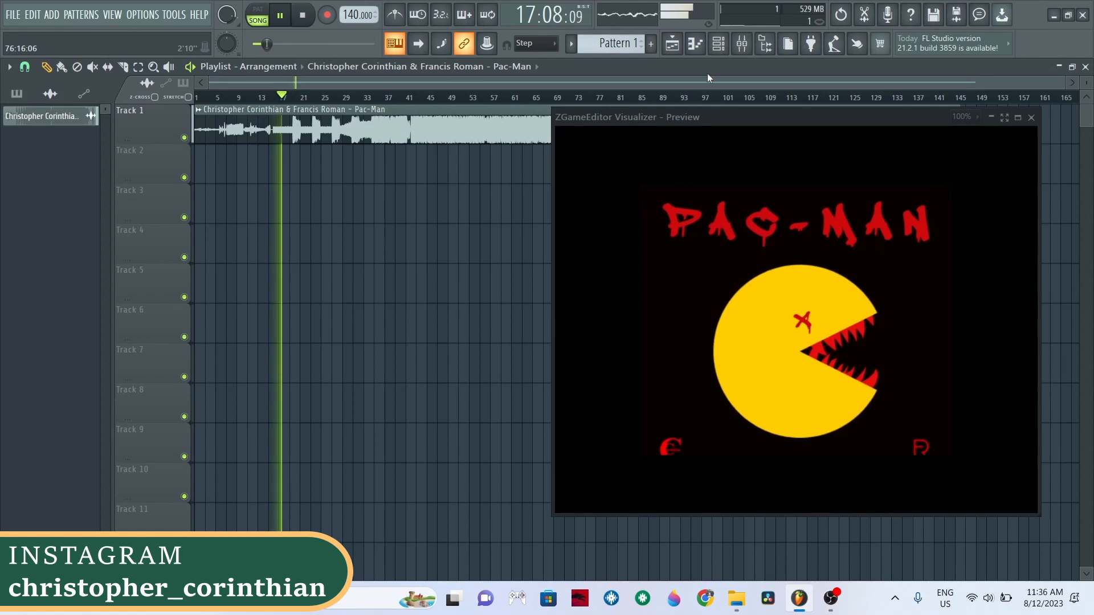
pyautogui.click(741, 43)
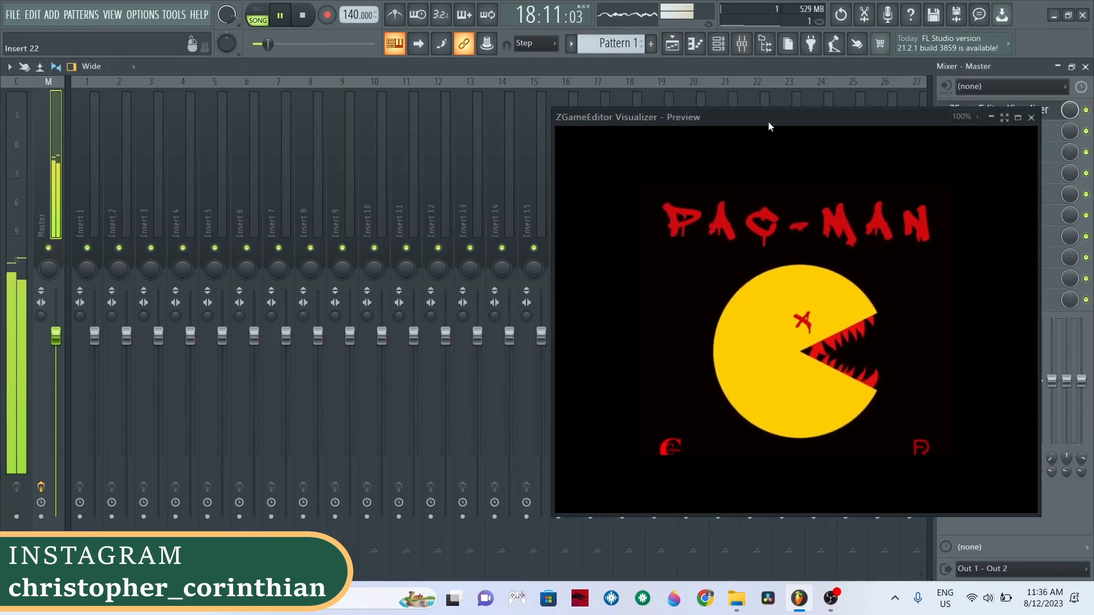
pyautogui.moveTo(768, 120); pyautogui.dragTo(526, 106)
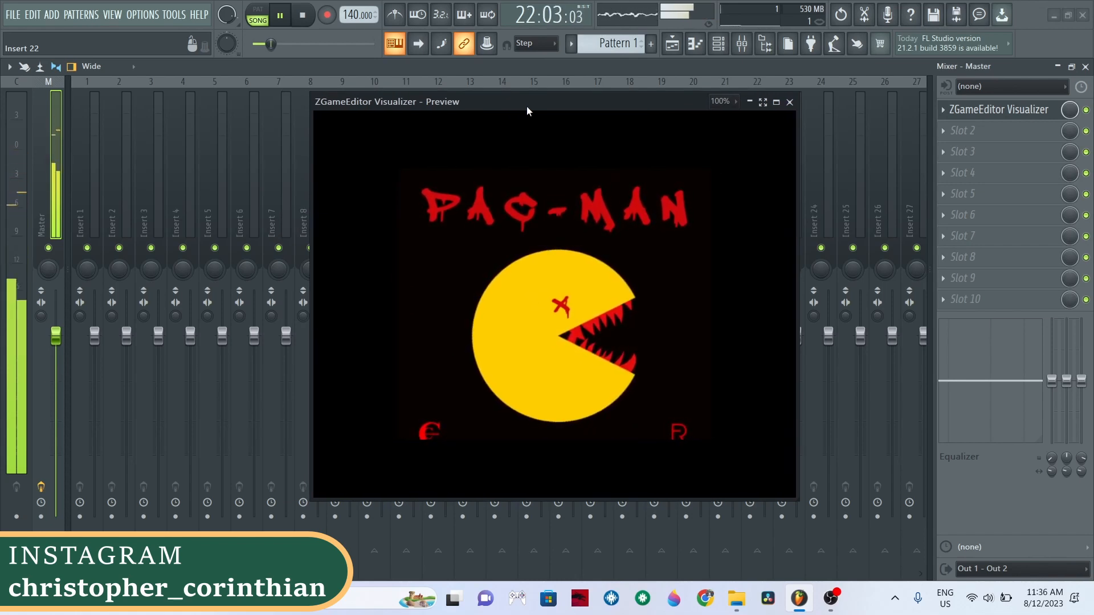
pyautogui.click(307, 18)
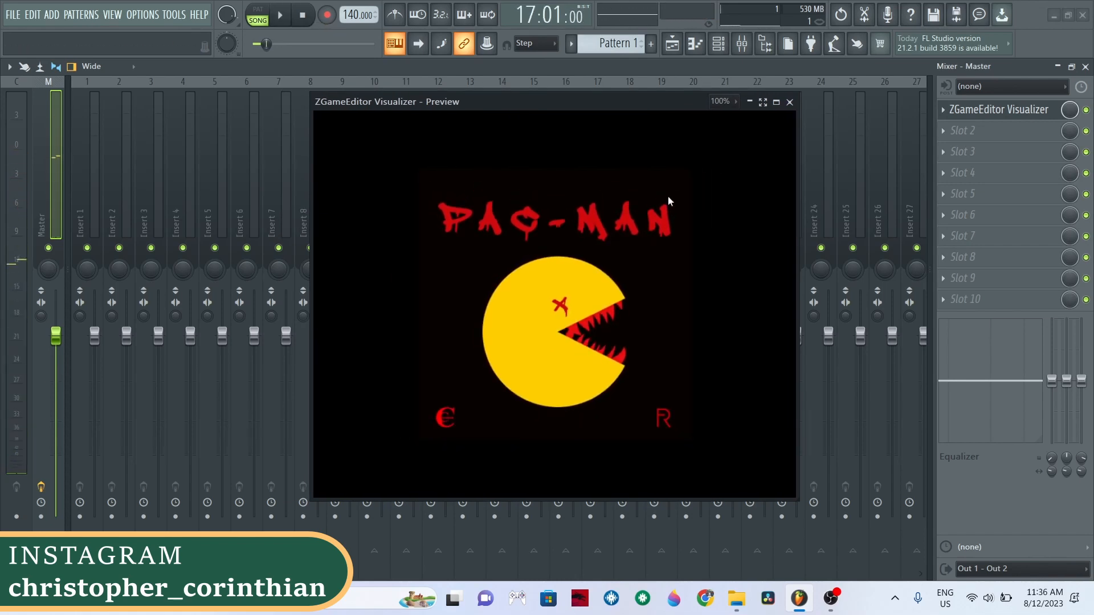
# Reopen the visualizer settings beside the preview and set the AudioShake Amount to 17%
pyautogui.click(1010, 116)
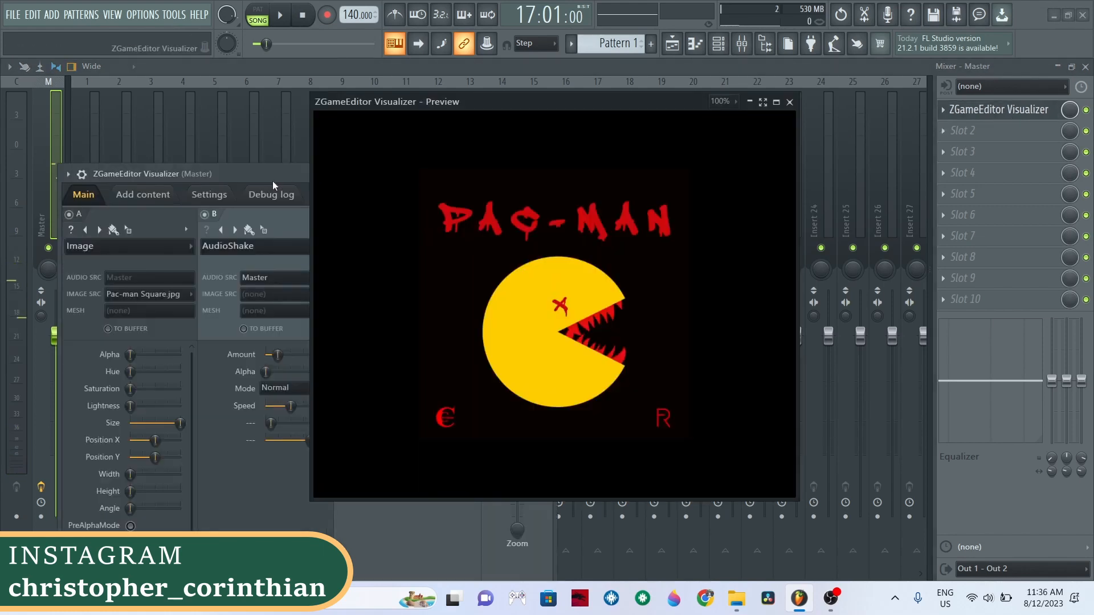
pyautogui.moveTo(272, 179); pyautogui.dragTo(261, 171)
pyautogui.moveTo(552, 101); pyautogui.dragTo(777, 101)
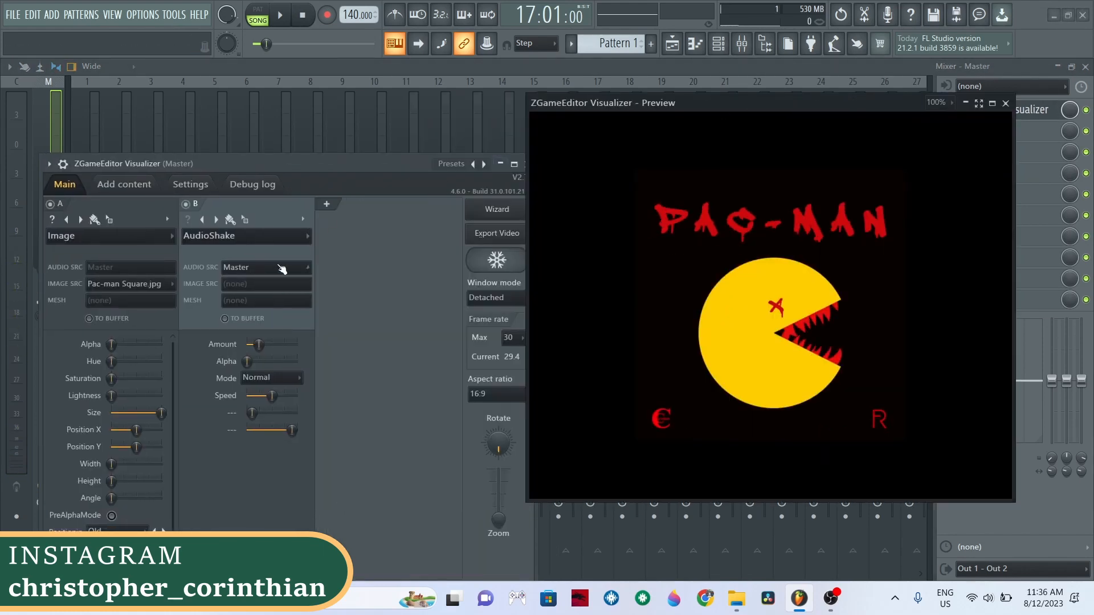
pyautogui.moveTo(261, 348); pyautogui.dragTo(257, 352)
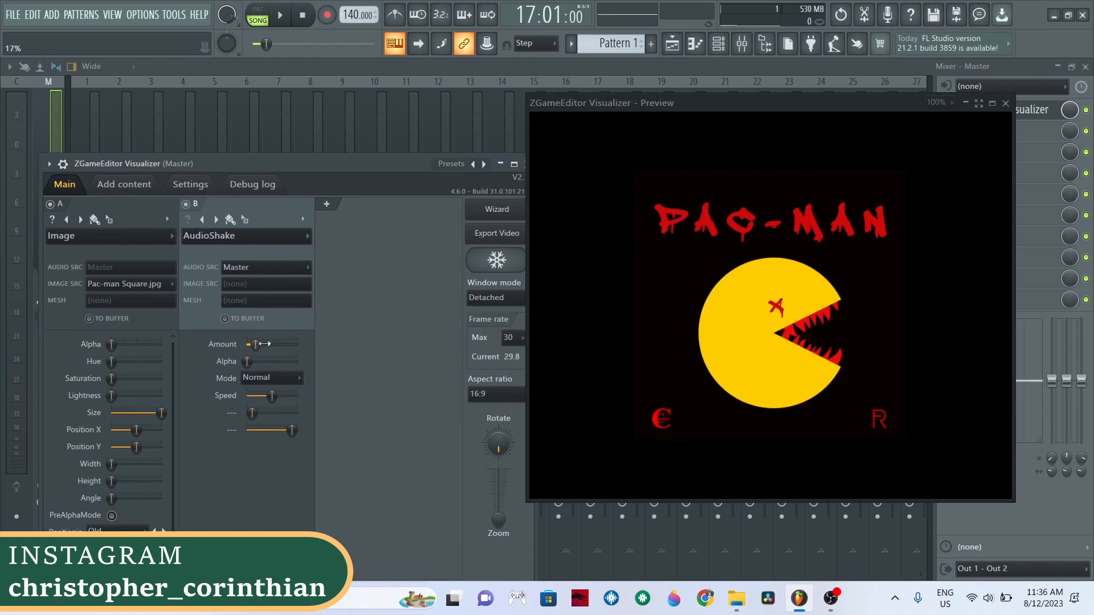
# Play the louder section of the song around bars 38 to 43 and set the AudioShake Amount to 15%
pyautogui.press('space')
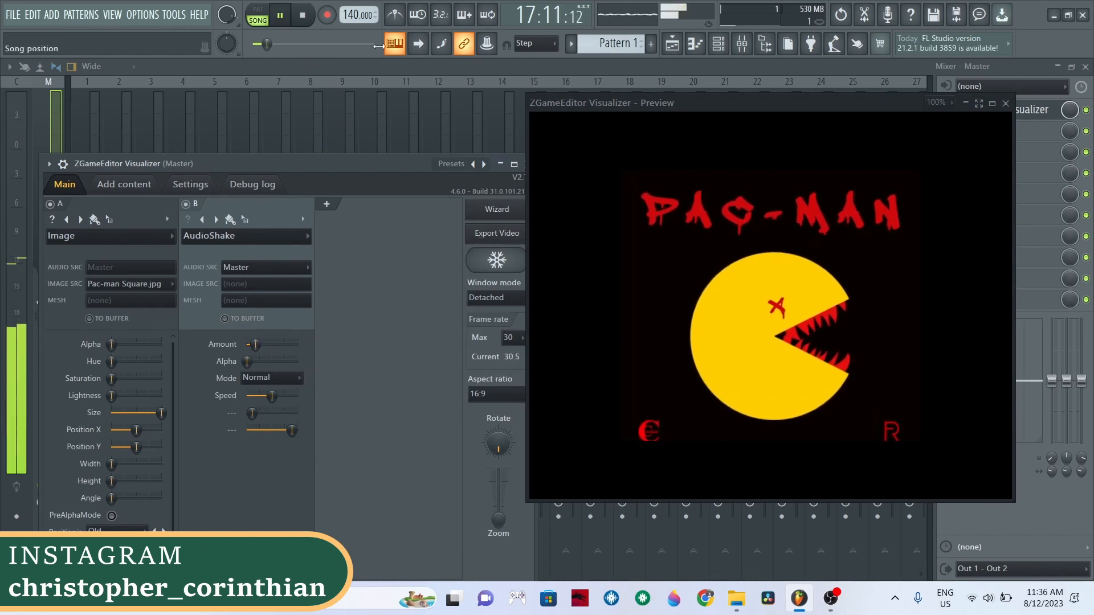
pyautogui.click(276, 45)
pyautogui.click(284, 45)
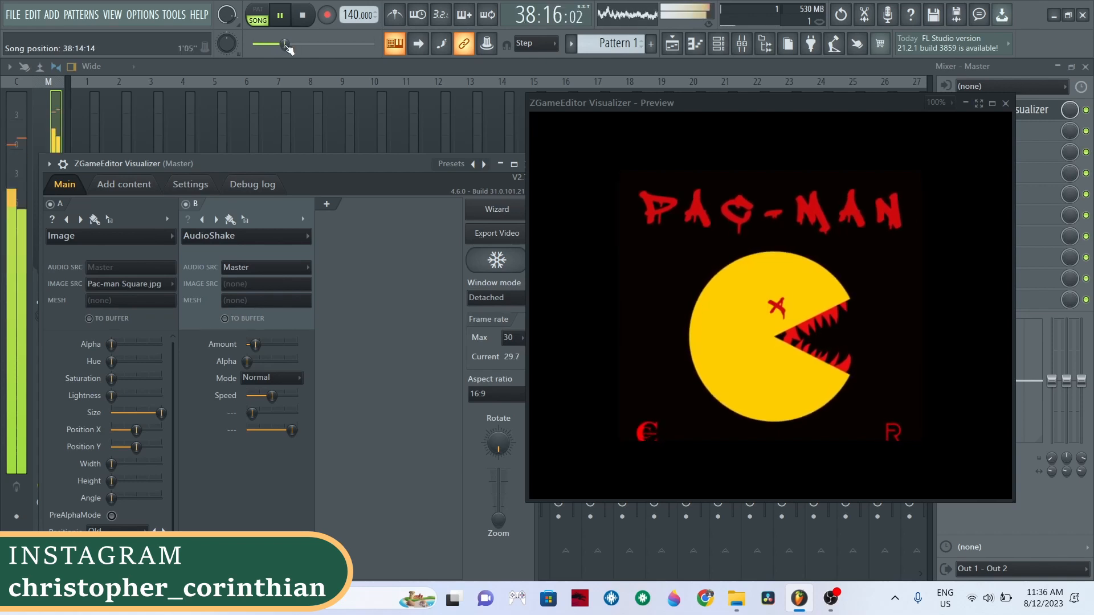
pyautogui.click(288, 44)
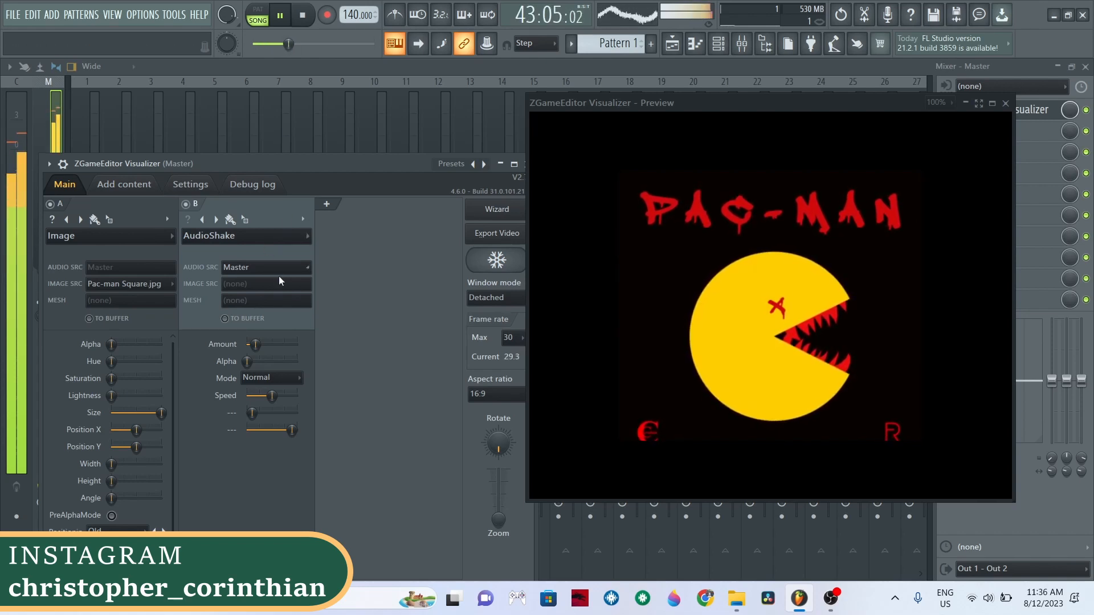
pyautogui.moveTo(256, 345); pyautogui.dragTo(255, 345)
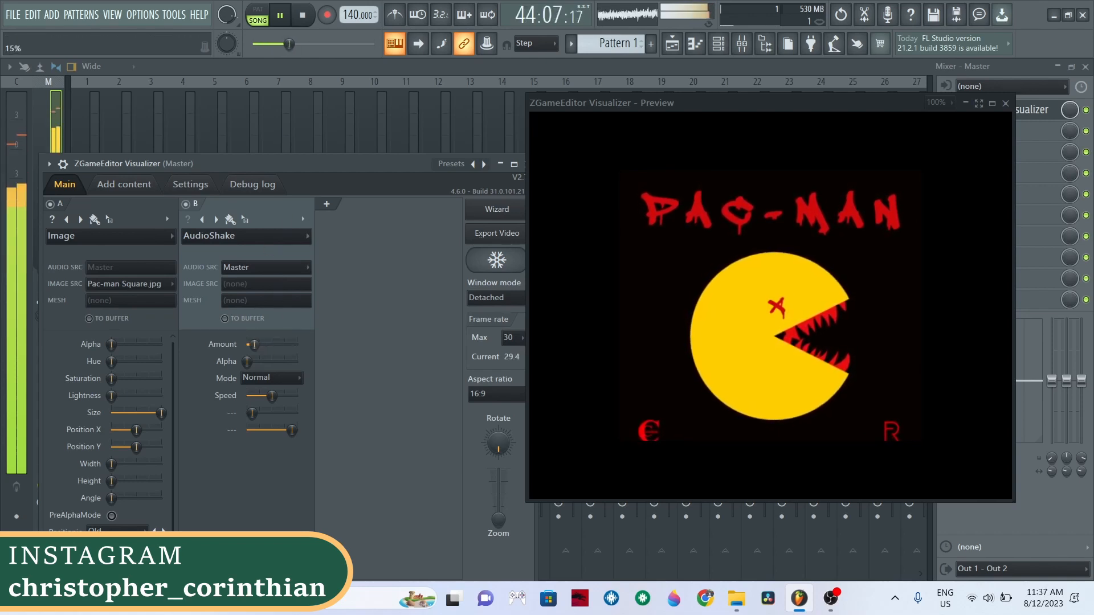
pyautogui.click(304, 16)
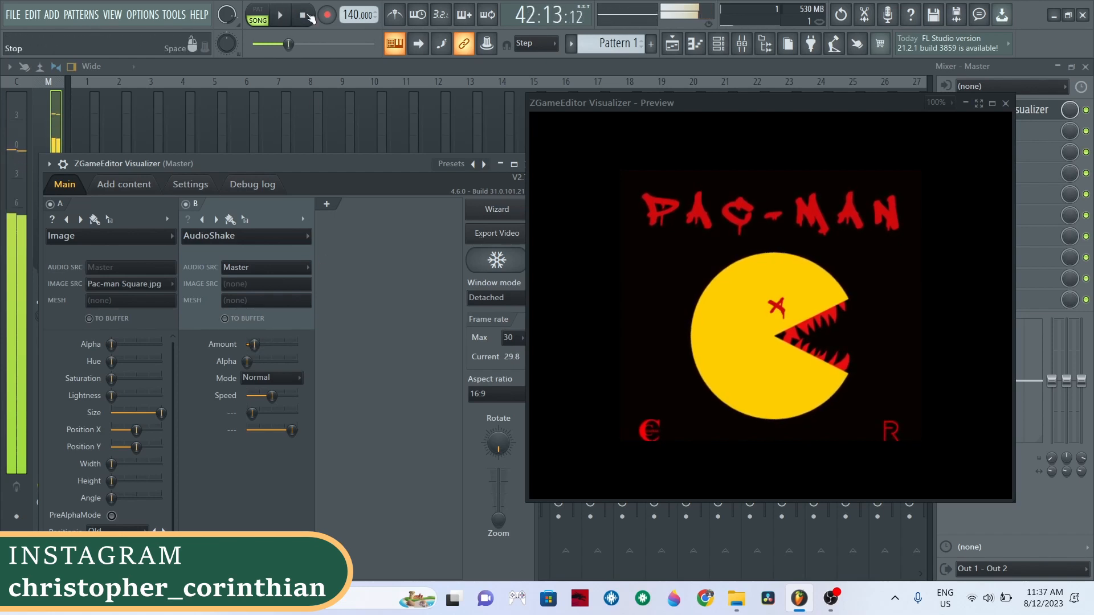
# Add visualizer layer C with the Polar effect from the Peak Effects category
pyautogui.click(327, 203)
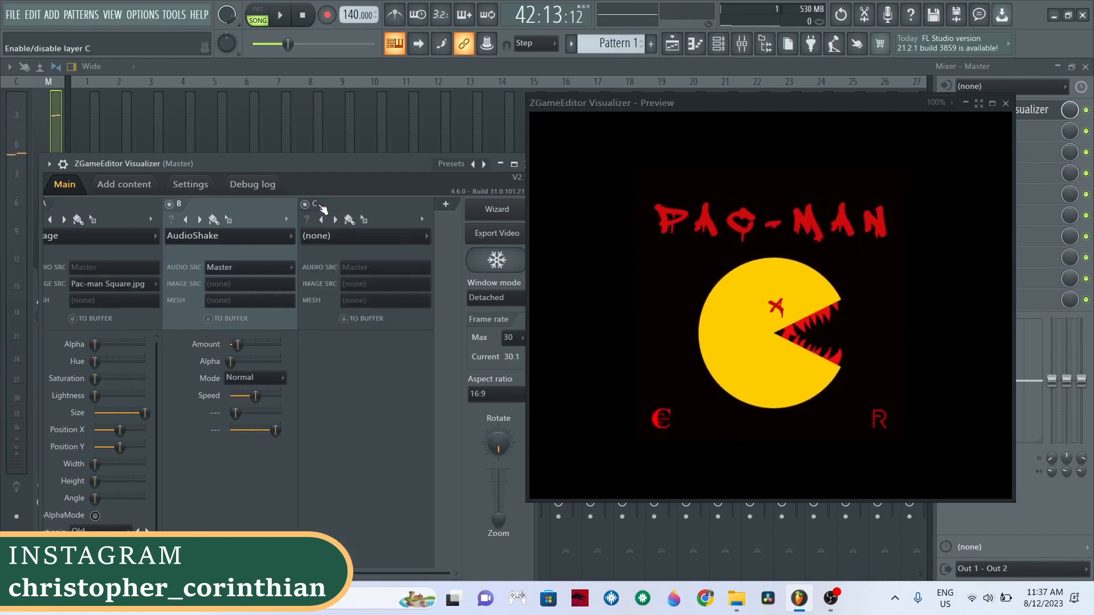
pyautogui.click(357, 237)
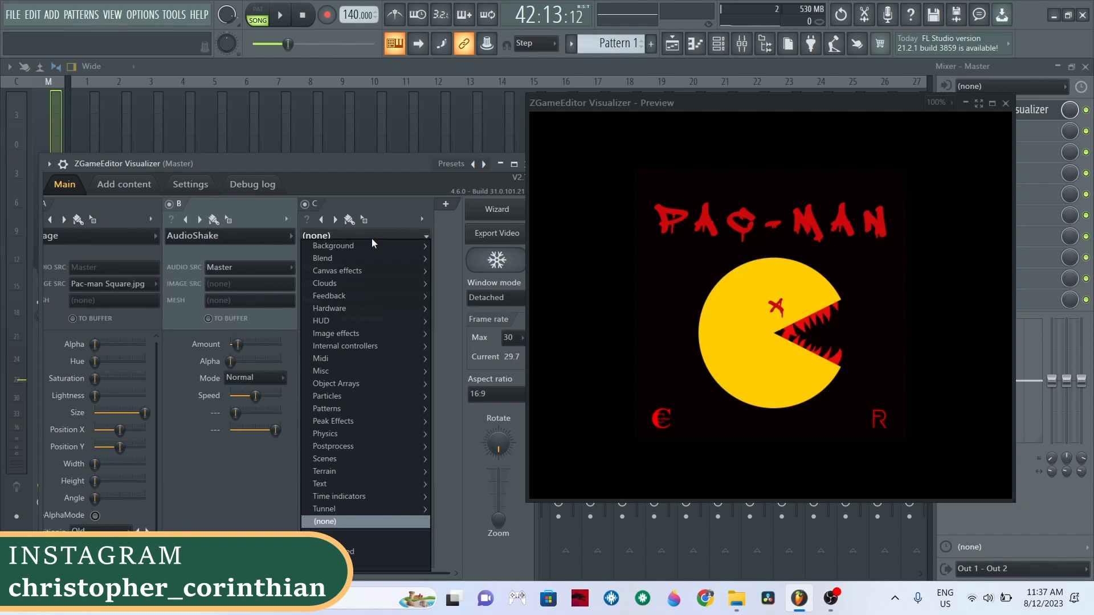
pyautogui.moveTo(391, 422)
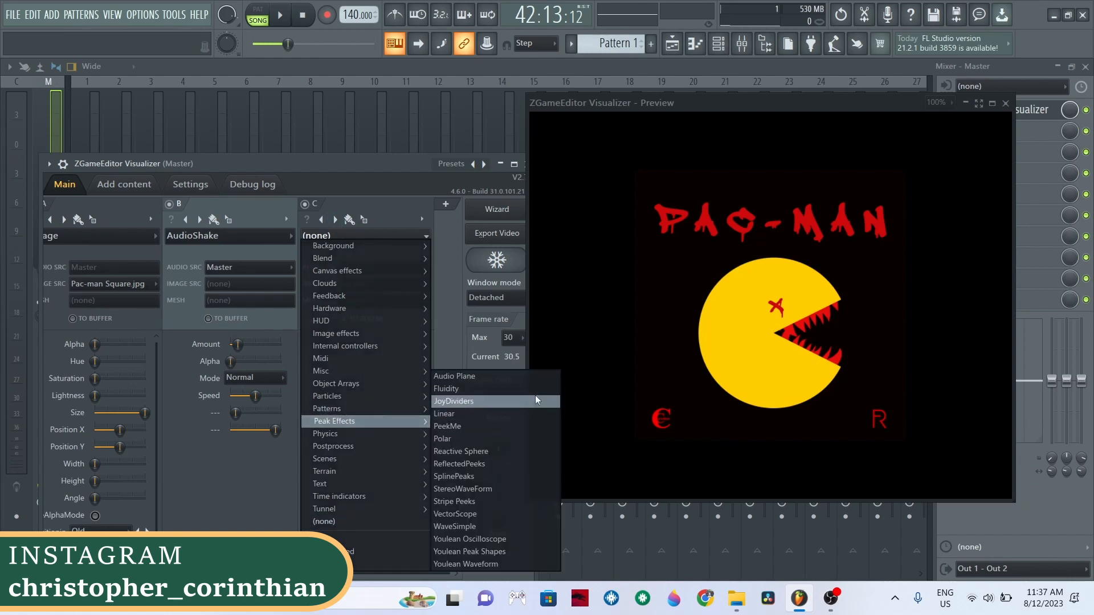
pyautogui.click(449, 438)
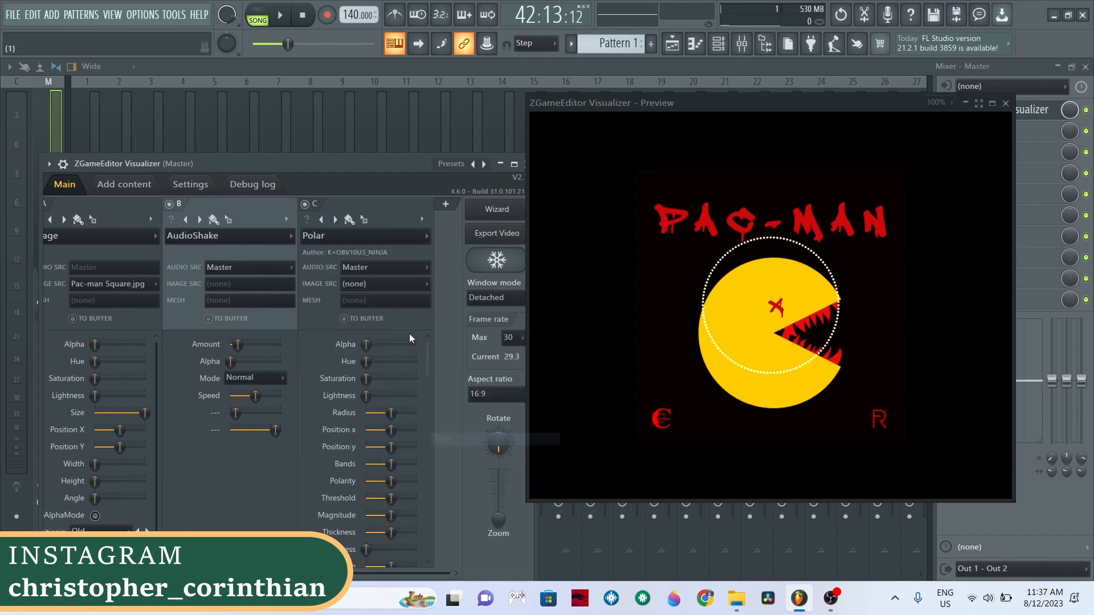
# Try Pac-man Square.jpg as the image source of the Polar effect on layer C
pyautogui.click(379, 288)
pyautogui.click(380, 288)
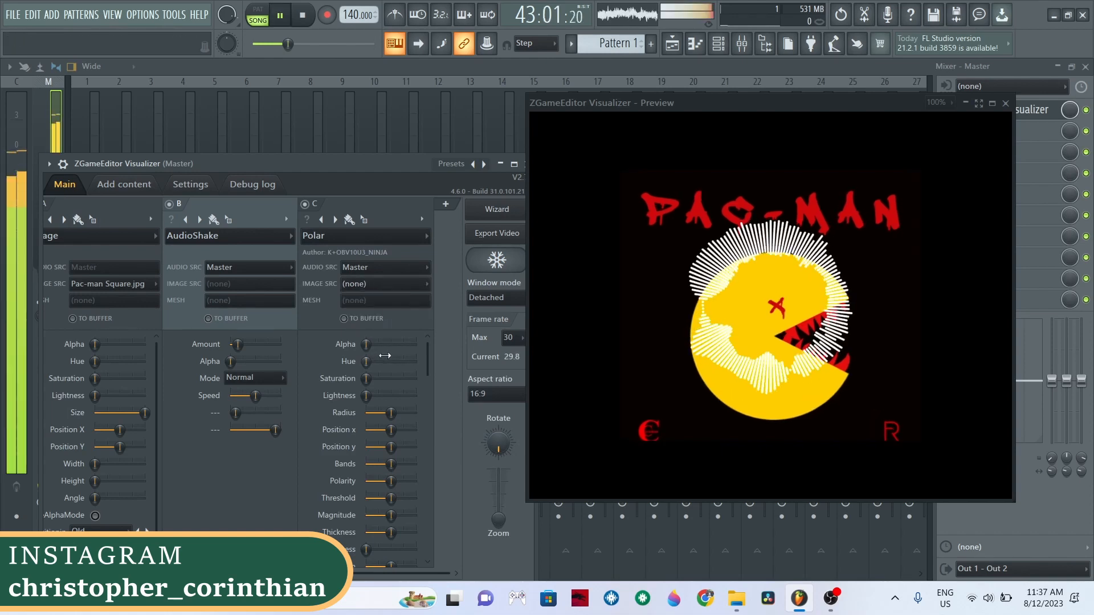
pyautogui.click(382, 285)
pyautogui.click(380, 299)
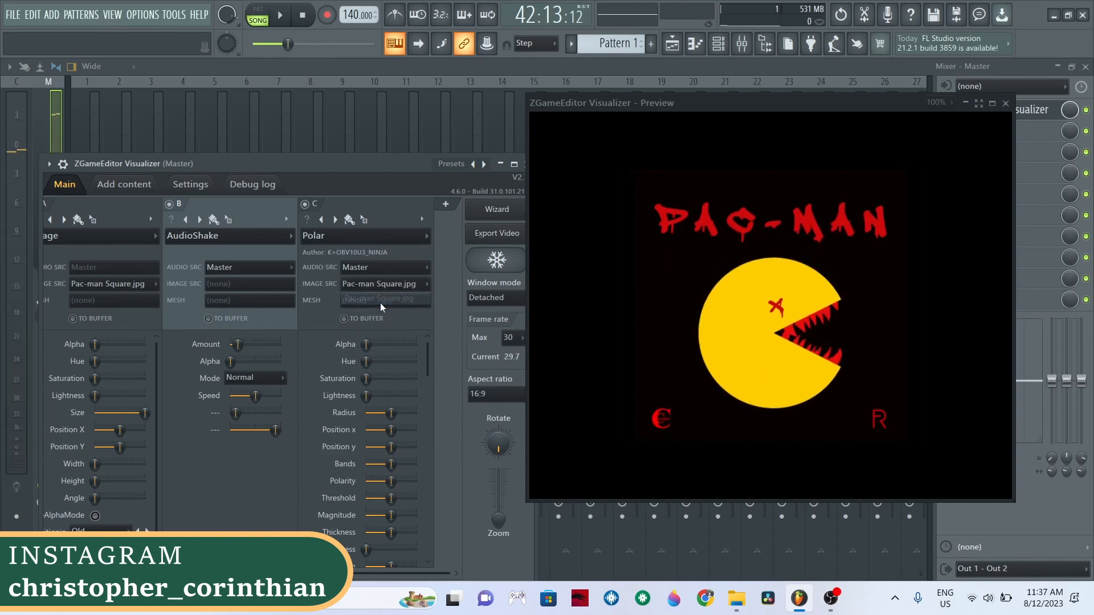
# With the song playing, shift the Polar layer's hue to green, maximize its saturation and raise its Polarity to maximum
pyautogui.press('space')
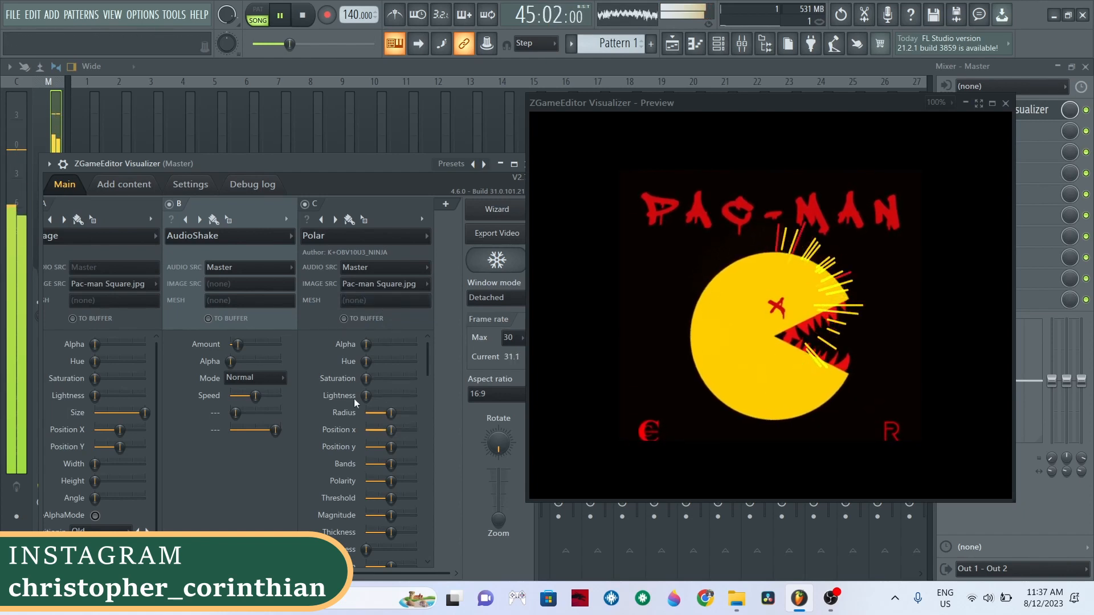
pyautogui.moveTo(367, 361); pyautogui.dragTo(418, 378)
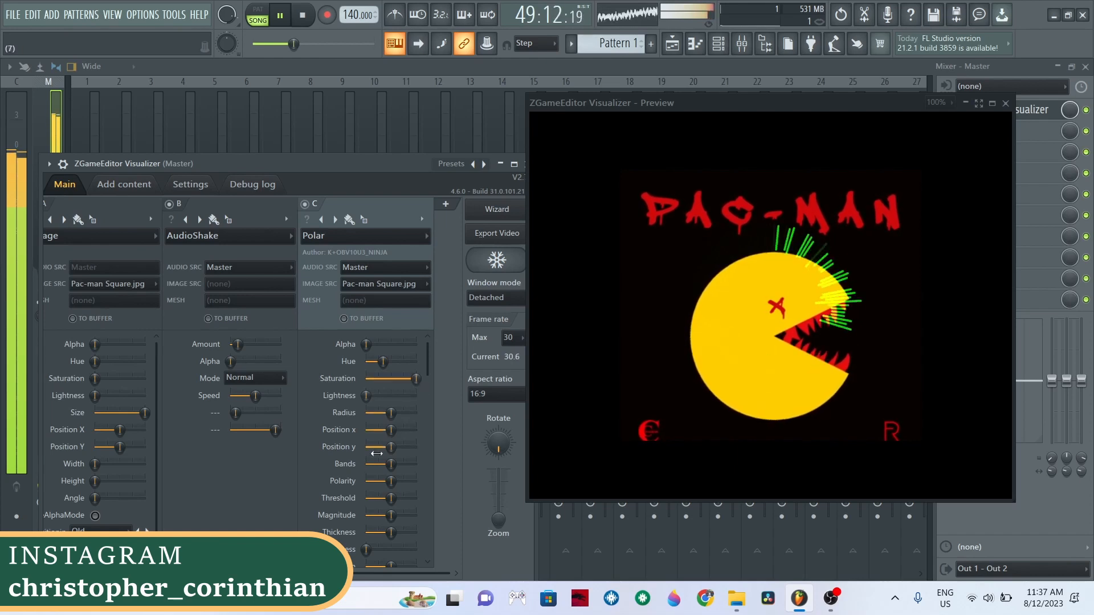
pyautogui.moveTo(391, 481); pyautogui.dragTo(416, 481)
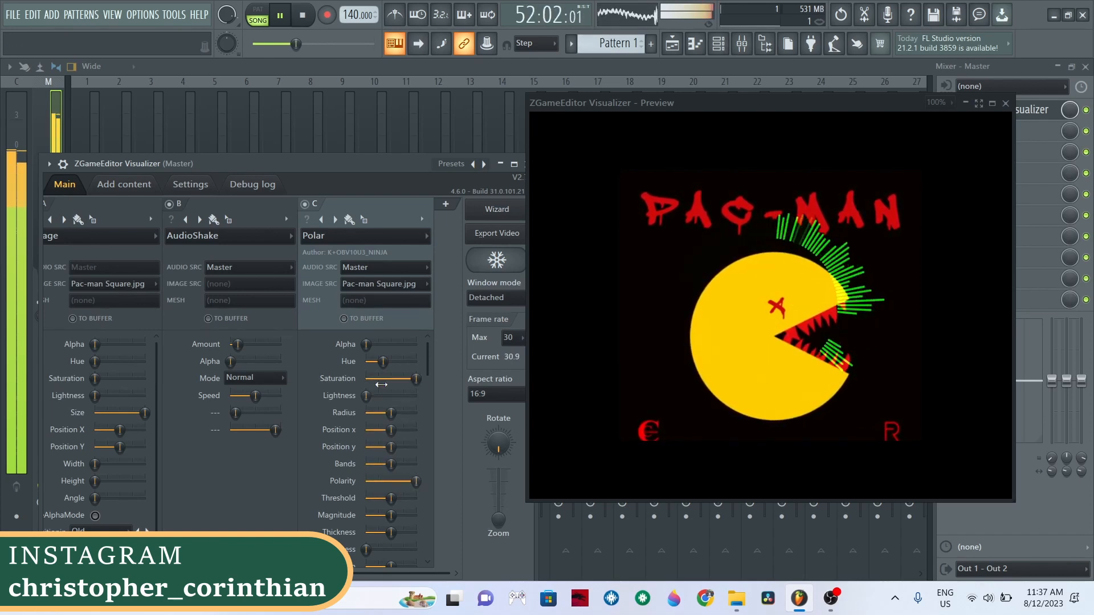
# Set the Polar layer's image source to (none) and play the song to check the ring around Pac-Man
pyautogui.press('space')
pyautogui.click(376, 291)
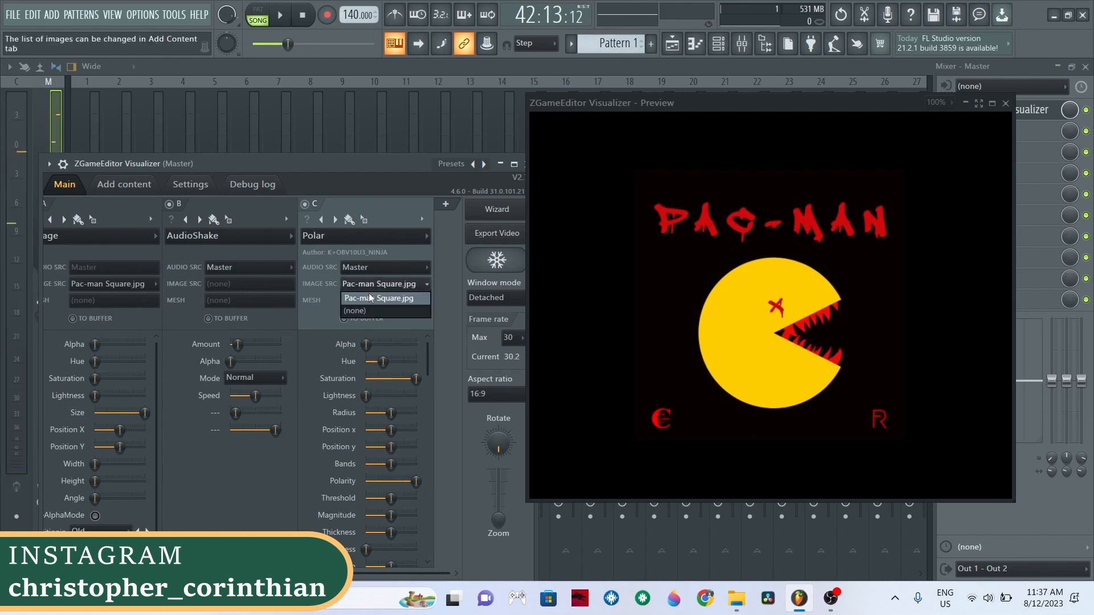
pyautogui.click(360, 310)
pyautogui.press('space')
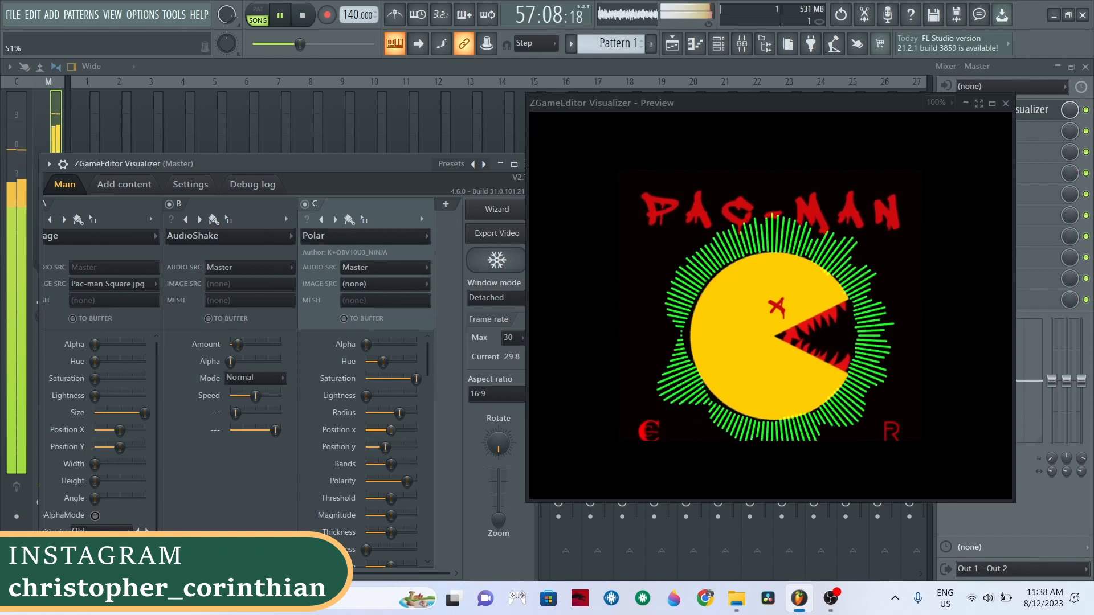
pyautogui.press('space')
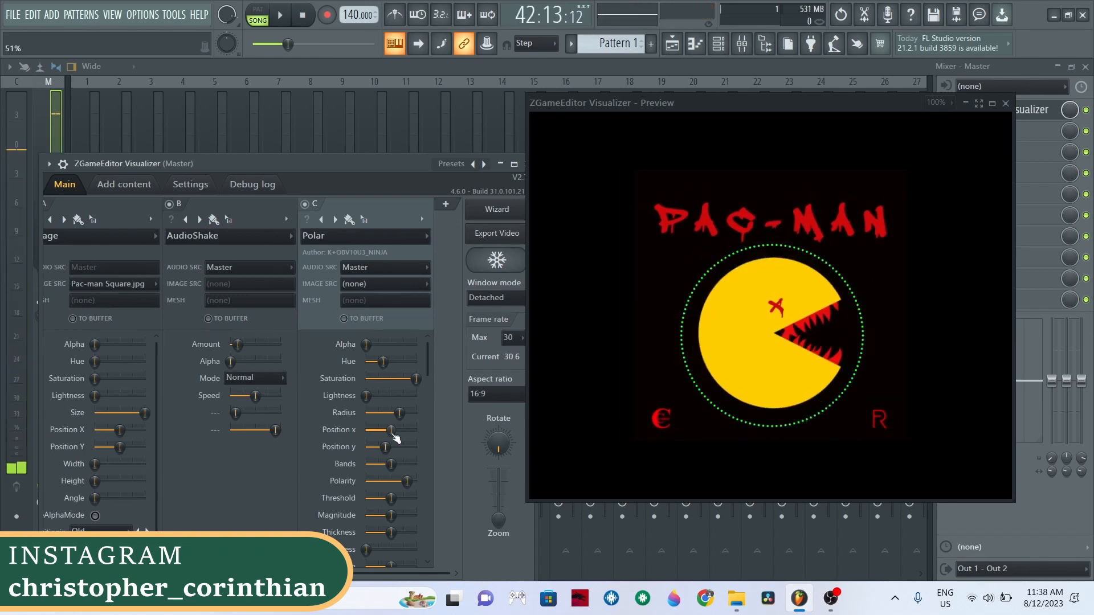